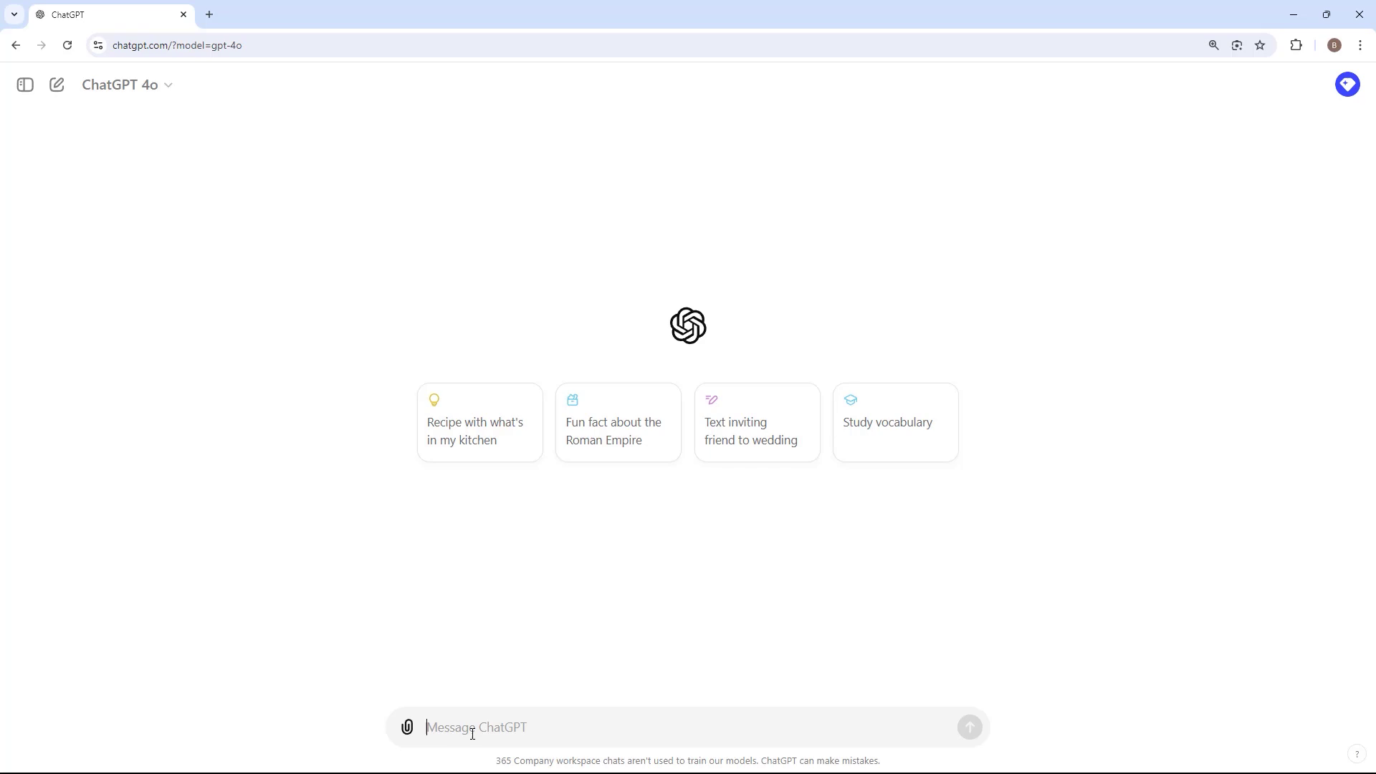
# Step: Send the invoice-extraction prompt to ChatGPT with Invoice (Sample).pdf attached
pyautogui.write('You are an AI assistant trained to extract specific data from invoices. Please extract the Invoice Number, Vendor, Date, Due Date, and Total Amount Due. Ensure the data is accurate and matches the context provided in the invoice.')
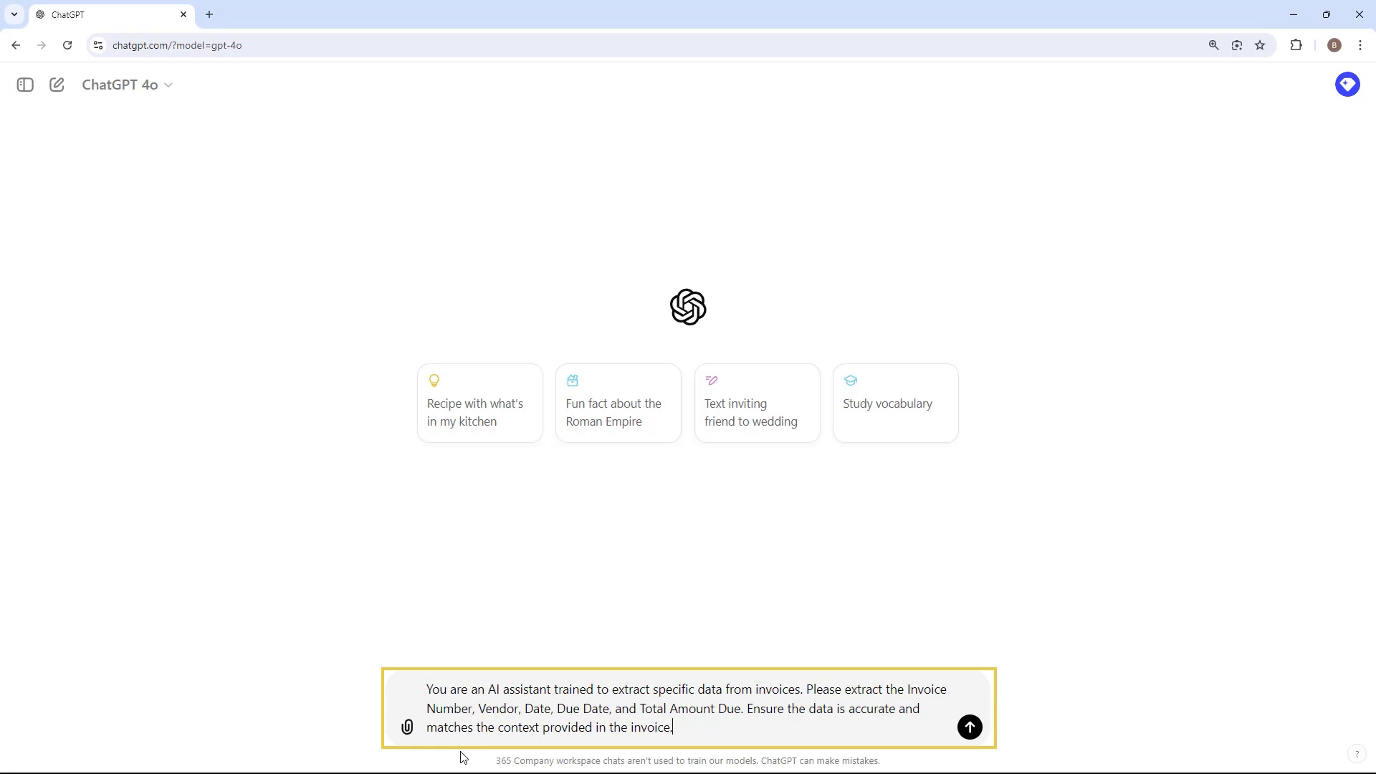
pyautogui.click(407, 729)
pyautogui.click(435, 697)
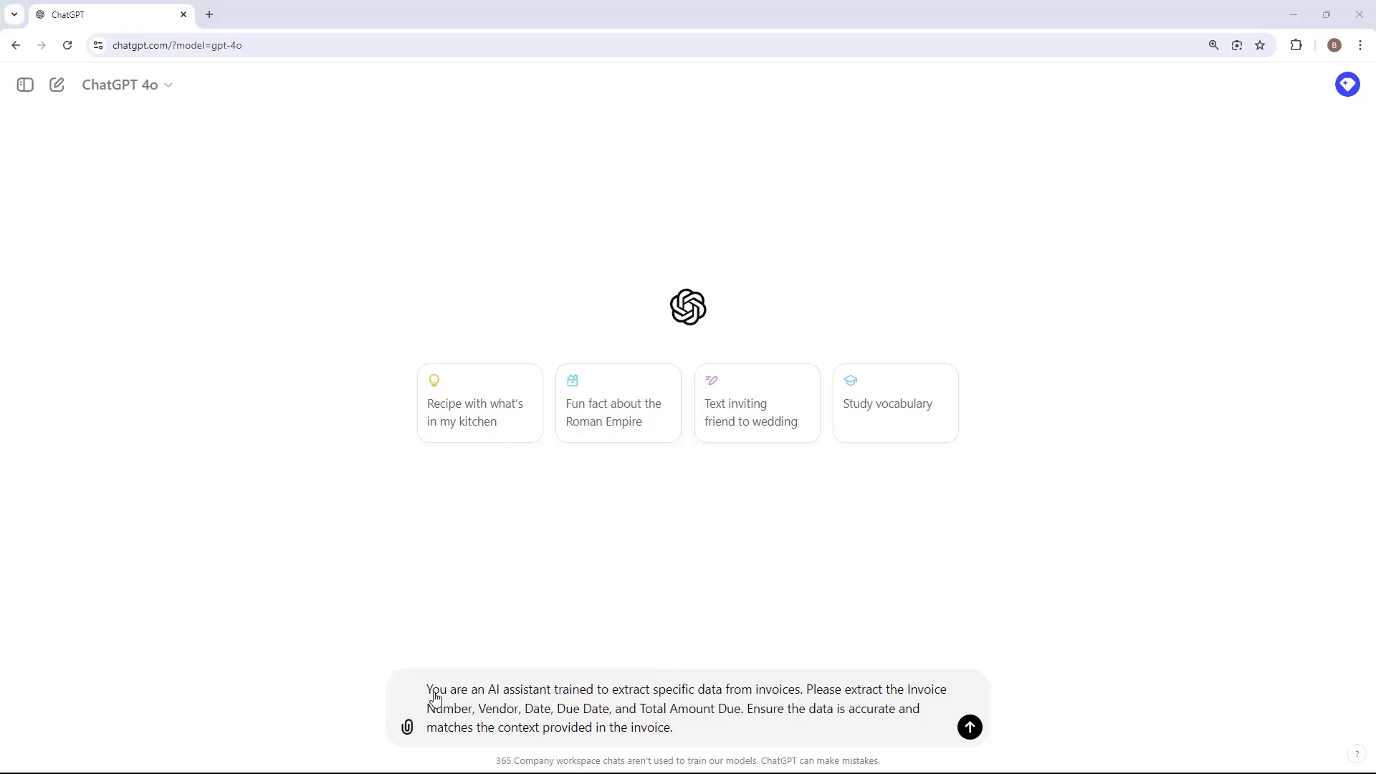
pyautogui.doubleClick(203, 122)
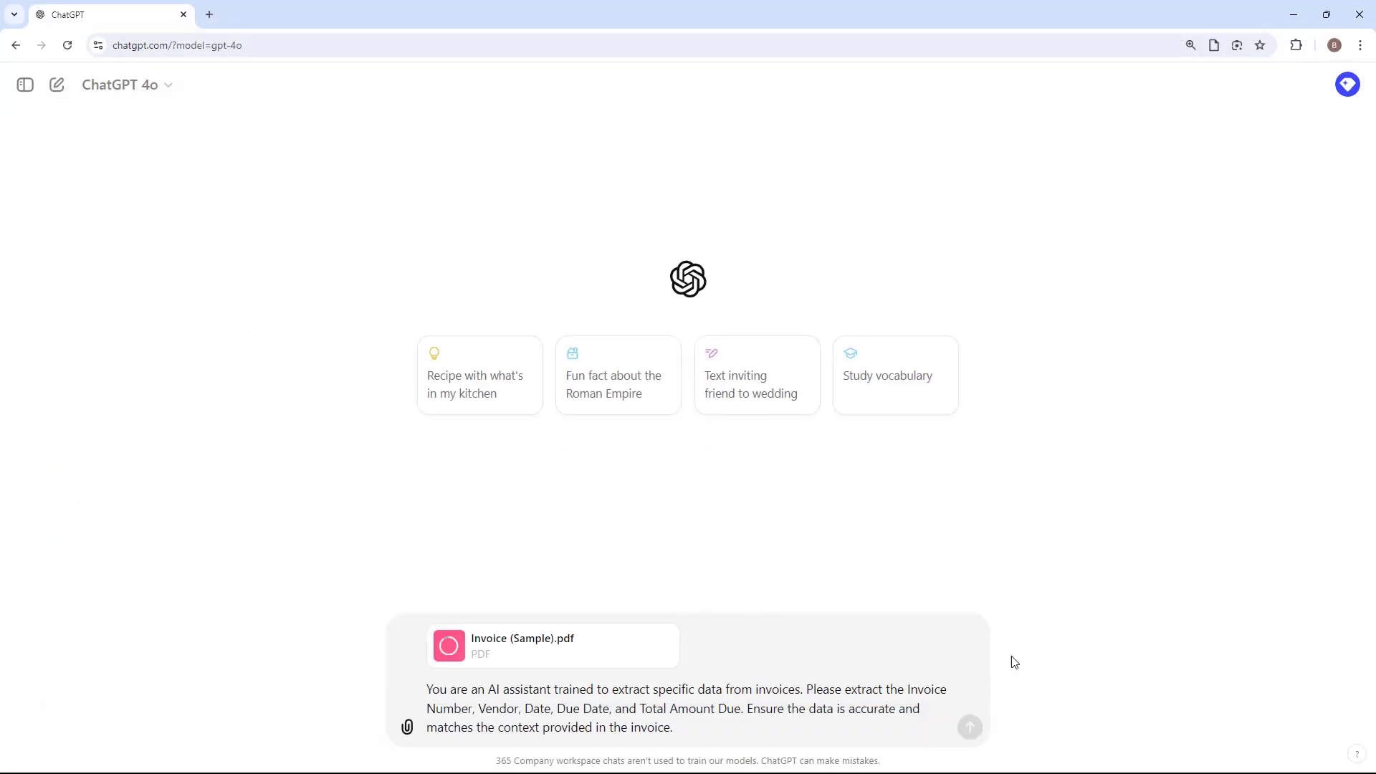
pyautogui.click(970, 728)
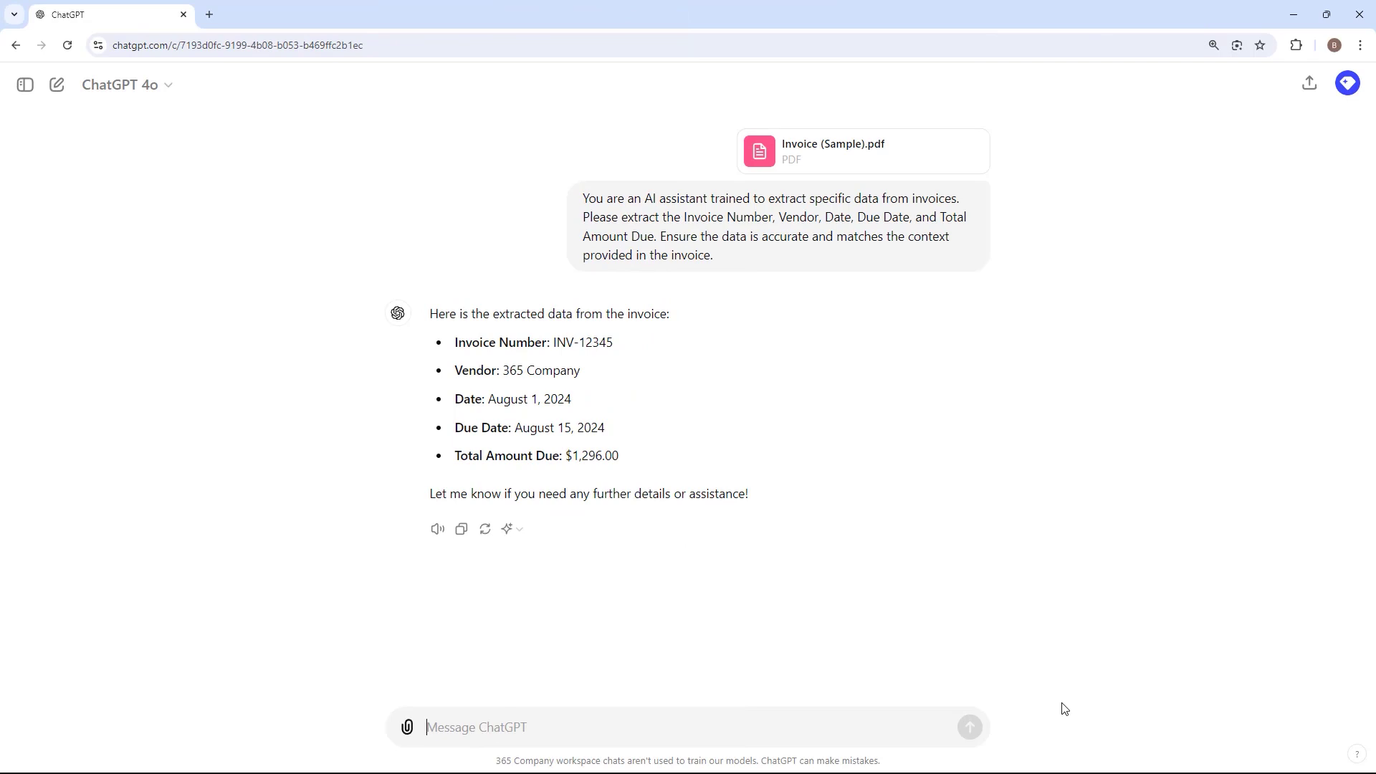
# Step: Ask ChatGPT to make the extracted invoice data downloadable as a CSV file
pyautogui.write('please let me download the data into a csv format')
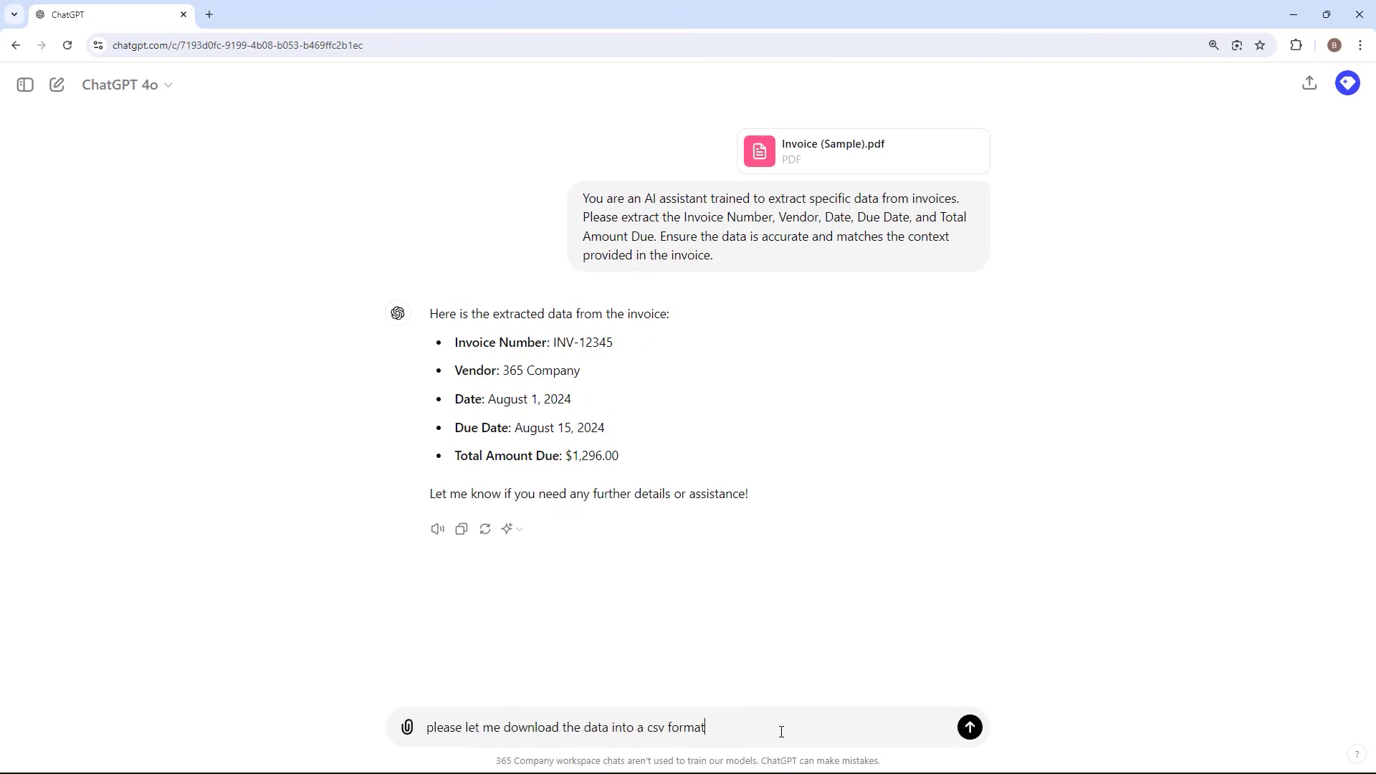
pyautogui.press('Return')
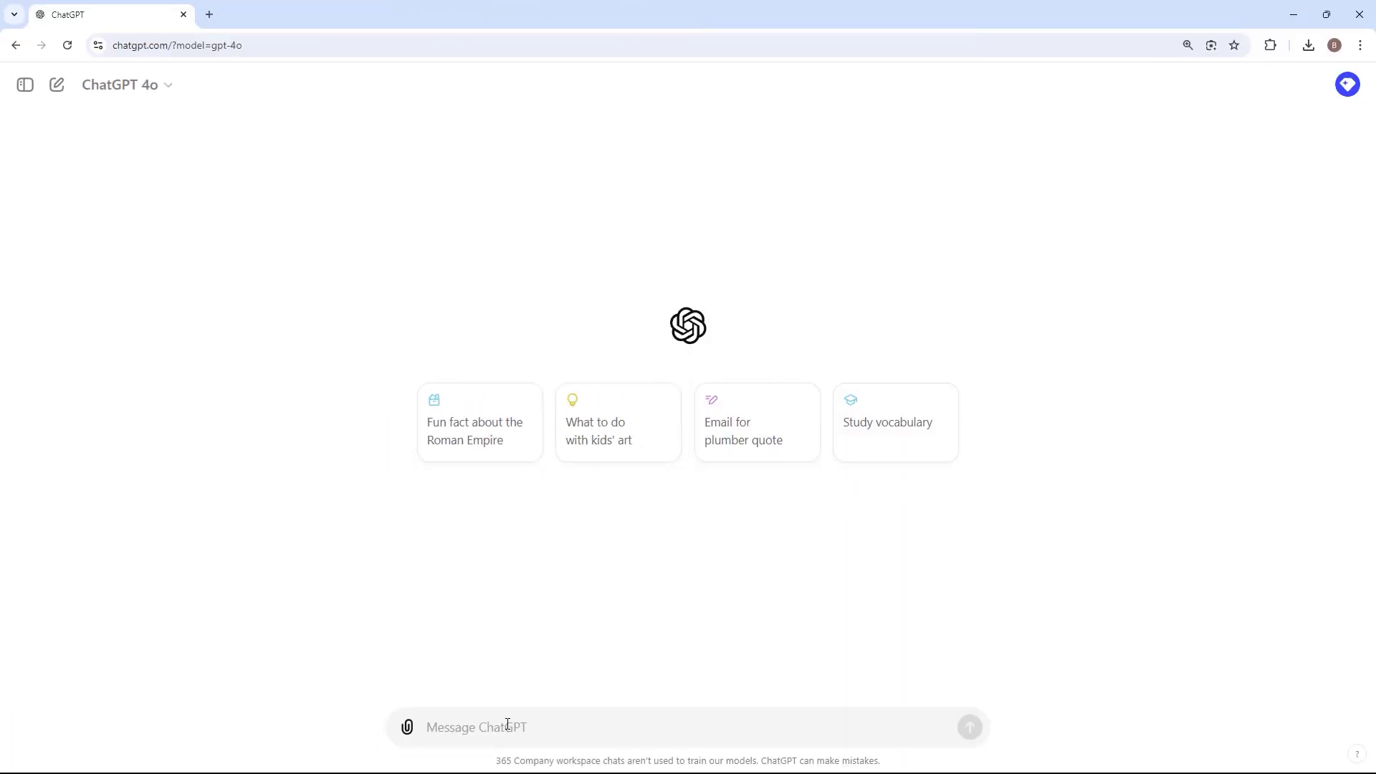
# Step: Send the bank-statement extraction prompt with the statement image attached
pyautogui.write('You are an AI assistant trained to extract specific data from bank statements. Please extract the following details from the given bank statement and present the data in a table format:  Date Description Reference Number (if available) Withdrawals Deposits Balance')
pyautogui.click(407, 728)
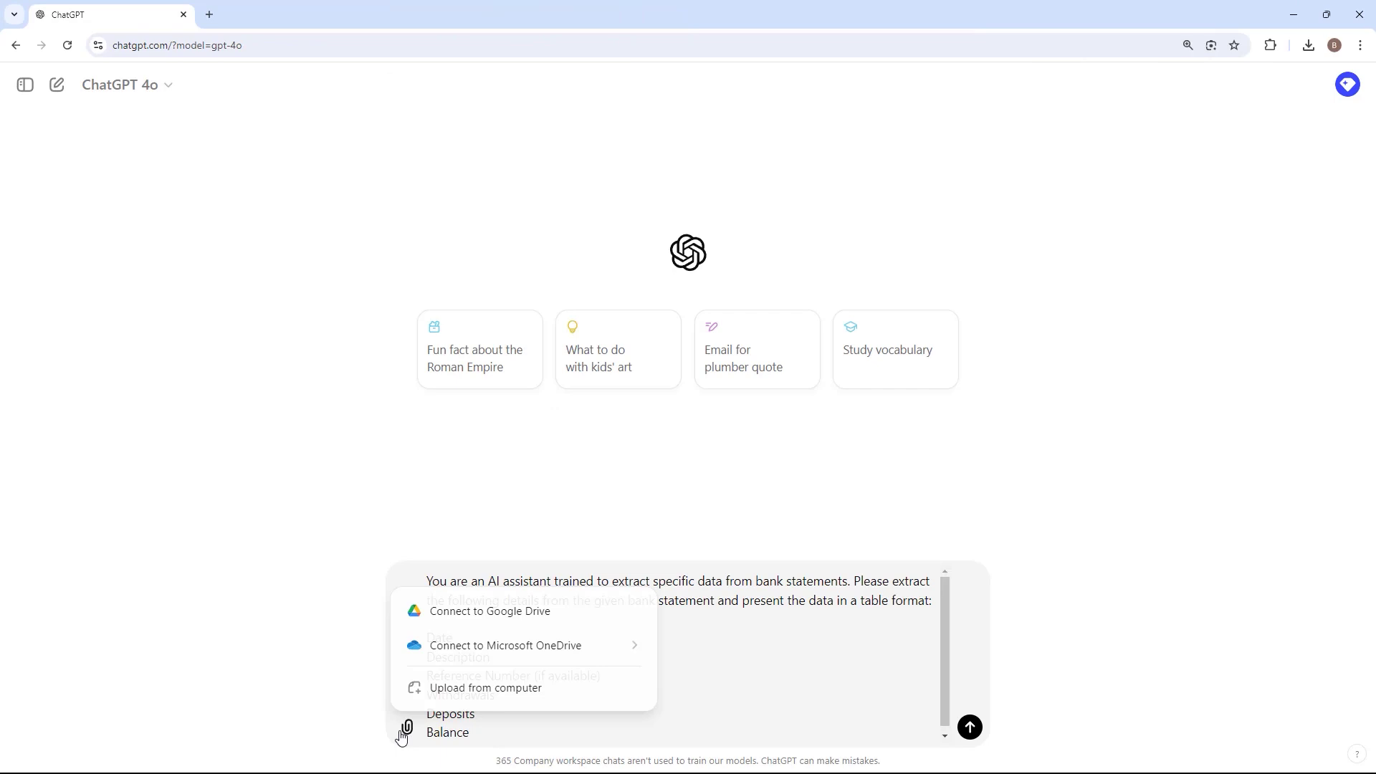
pyautogui.click(473, 684)
pyautogui.doubleClick(192, 129)
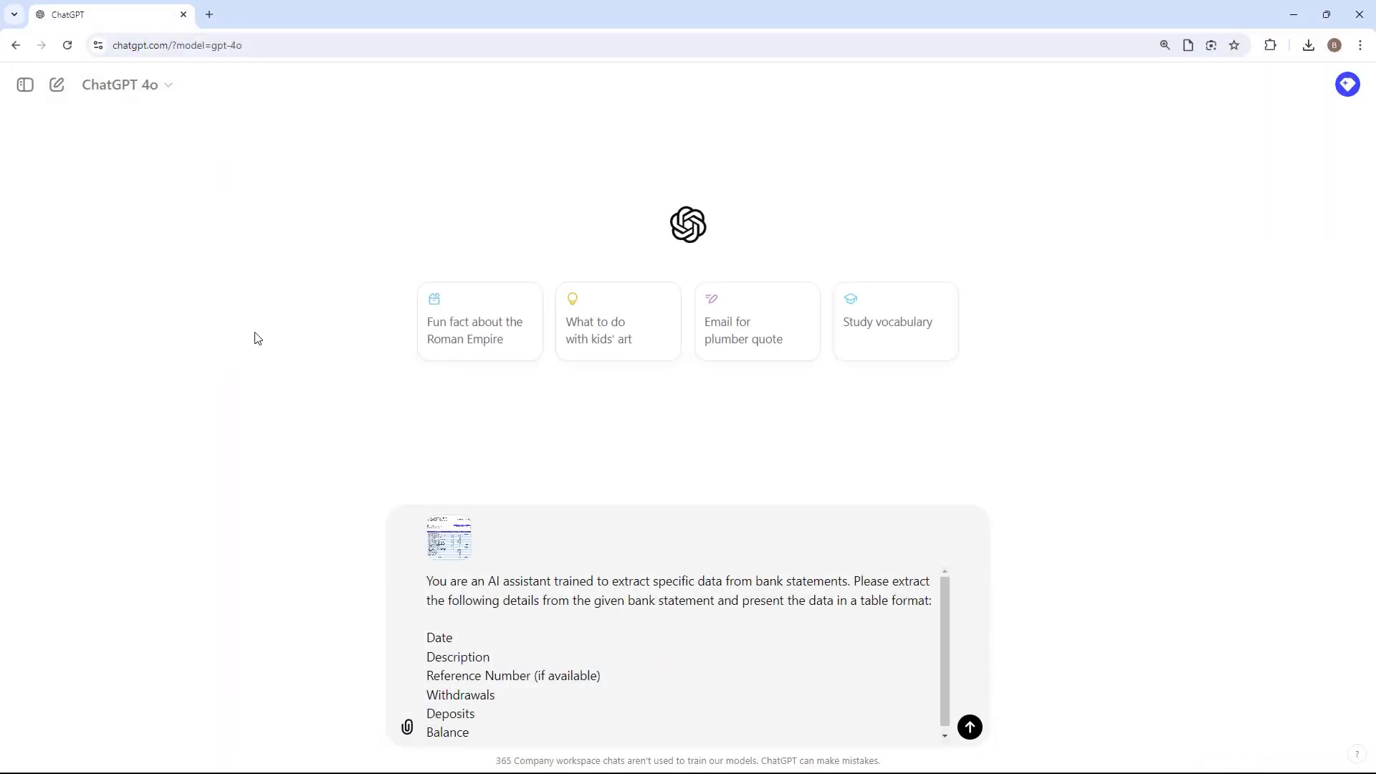
pyautogui.click(976, 728)
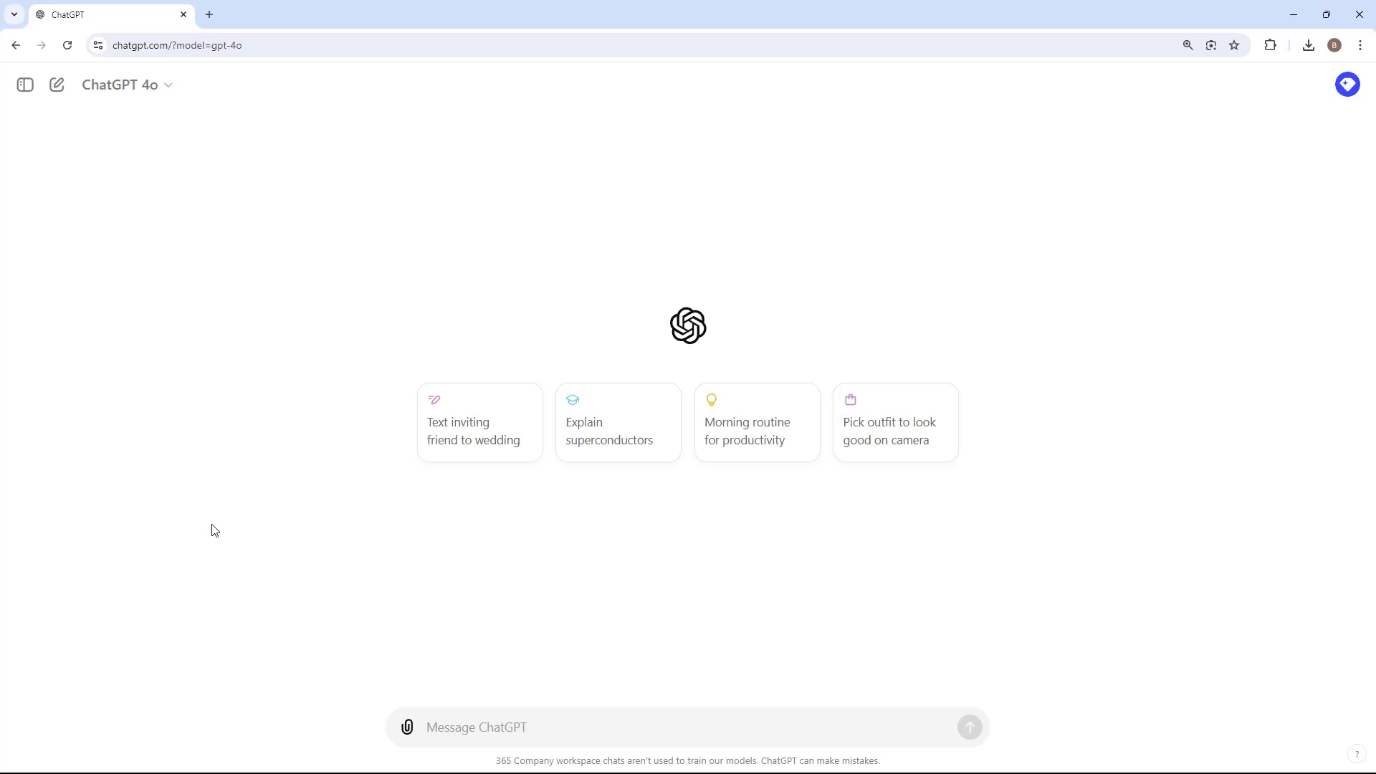
# Step: Send the financial-advisor analysis prompt with the Apple Income Statement attached
pyautogui.write('You are a financial advisor trained to perform financial analysis. You can identify trends and patterns, highlight significant changes in revenue, expenses, and other key financial metrics. Use the following income statement to provide any insights.')
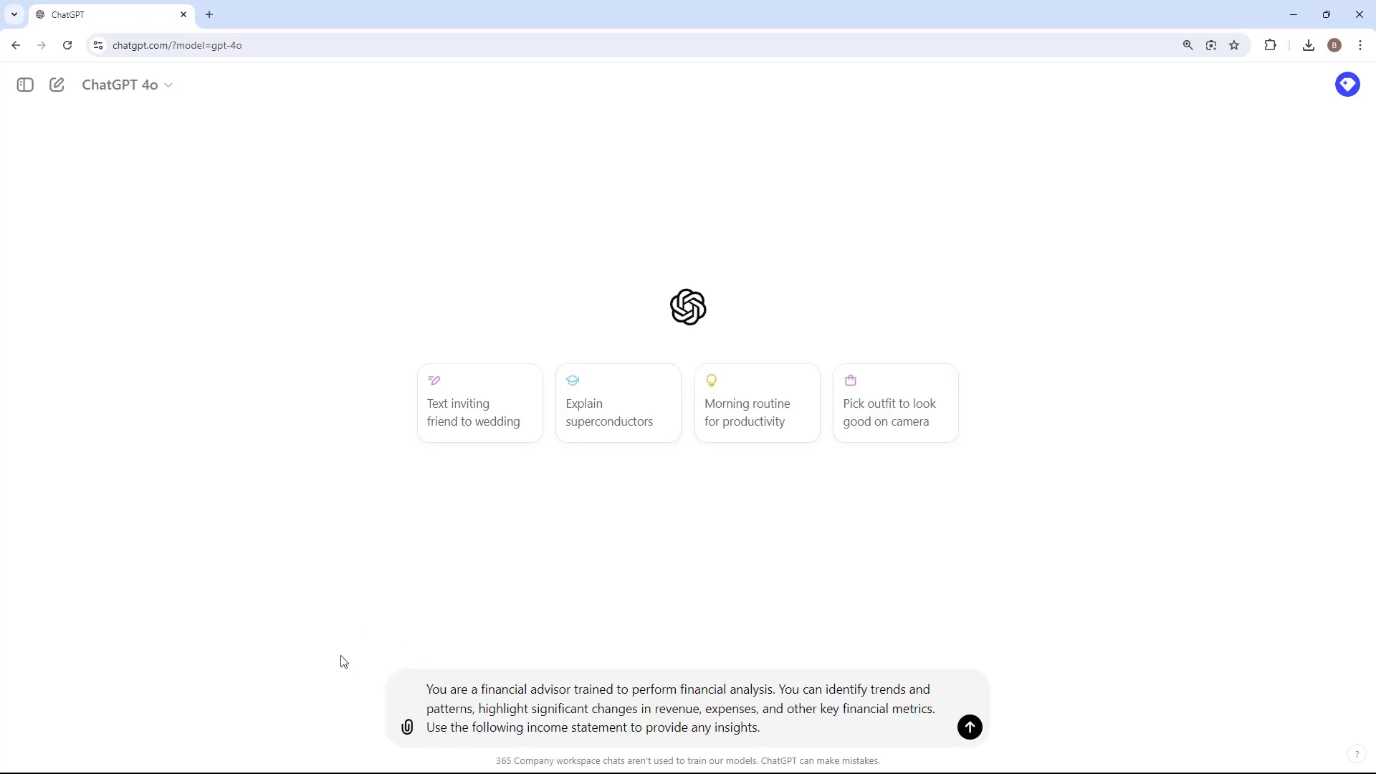
pyautogui.click(406, 728)
pyautogui.click(453, 689)
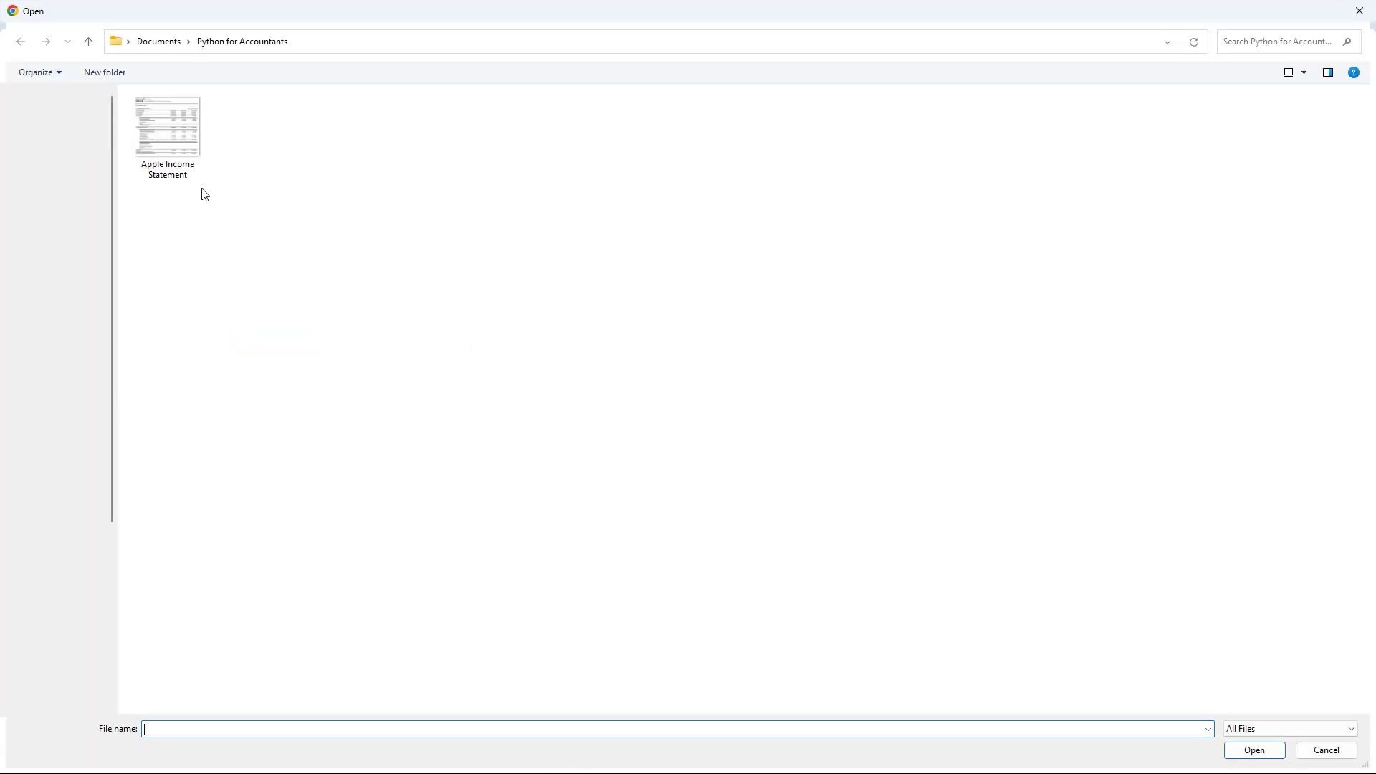
pyautogui.doubleClick(169, 136)
pyautogui.click(970, 728)
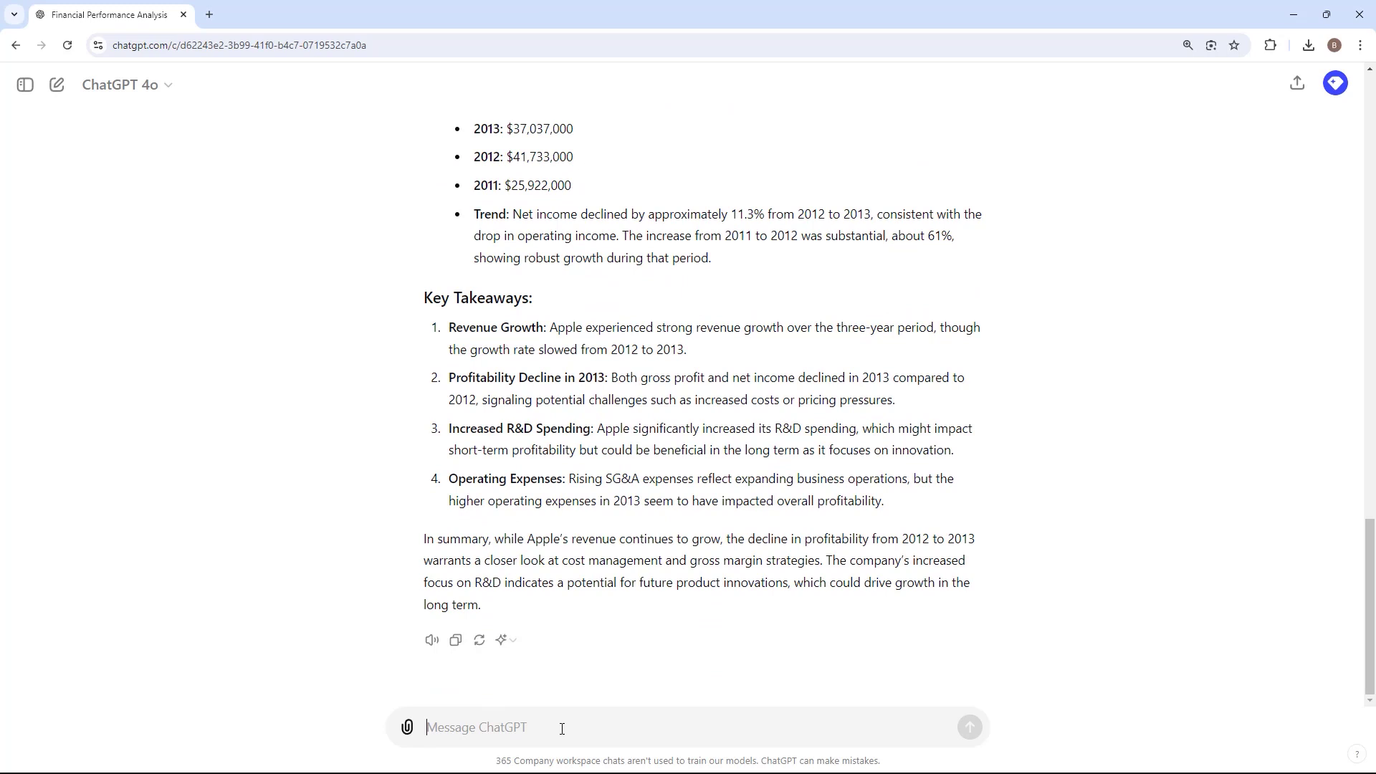
# Step: Send the request for a ratio analysis of Apple's income statement figures
pyautogui.write('Please perform a ratio analysis using the information you obtained from the Income Statement.')
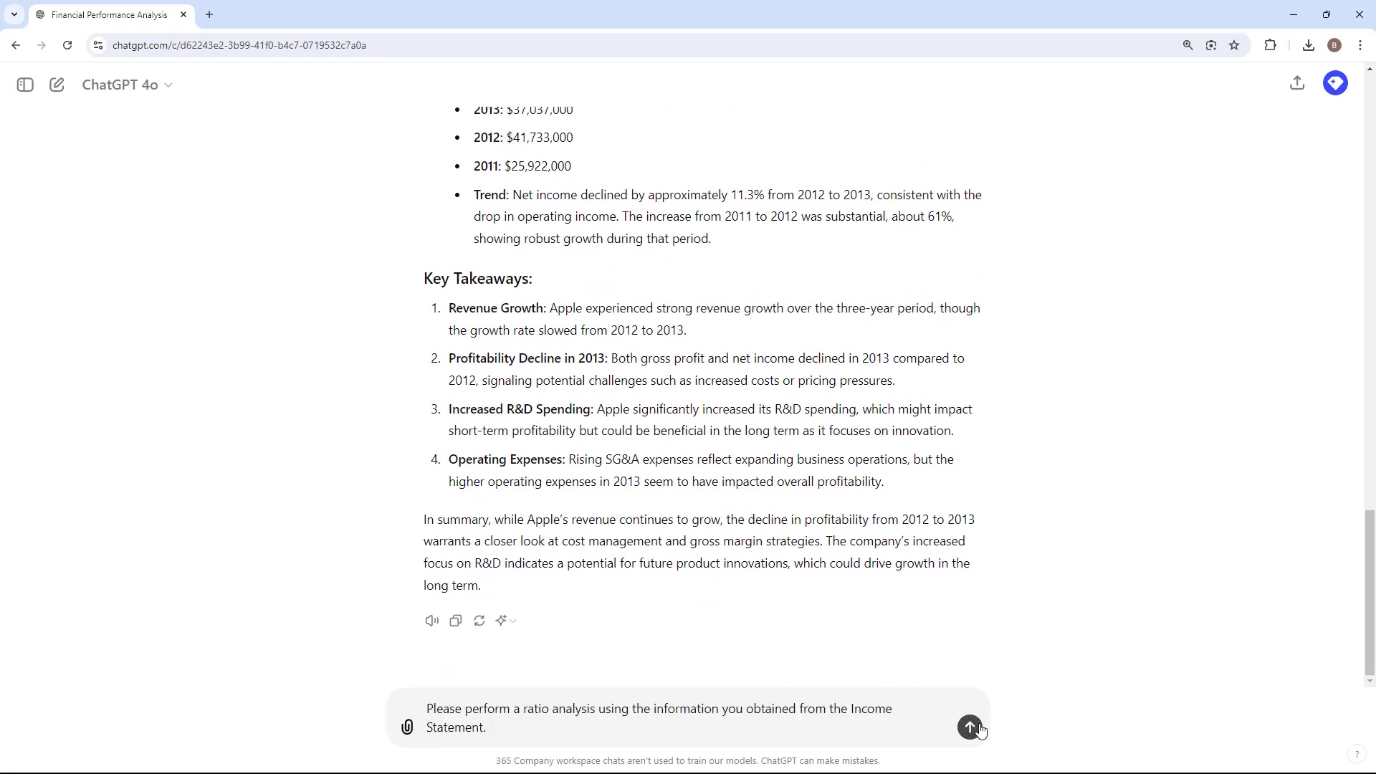
pyautogui.click(970, 728)
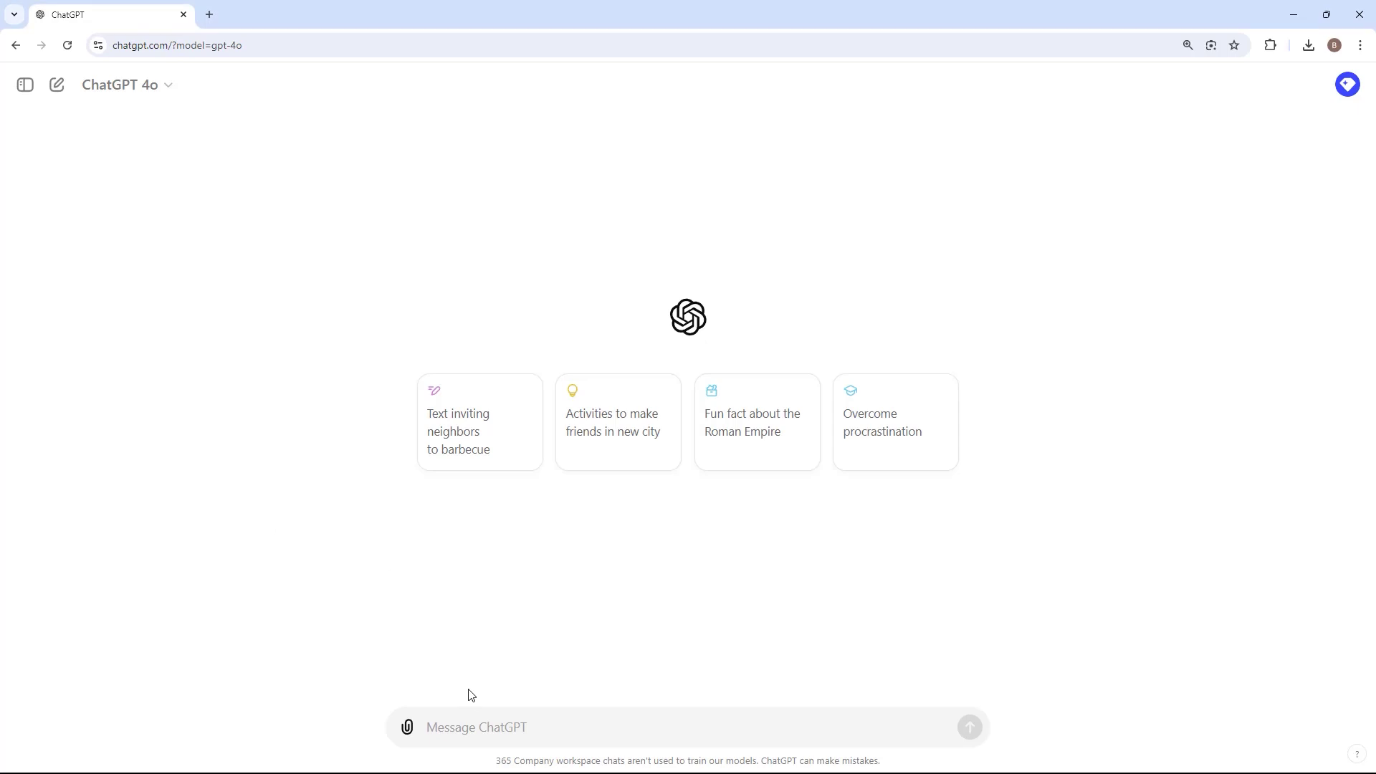
# Step: Ask how to journalize writing off the bankrupt customer's $30,000 receivable against the allowance
pyautogui.click(476, 719)
pyautogui.write("Suppose a company has a monthly accrual for doubtful accounts with a $150,000 balance as of March 31, 2024. On April 30, 2024, a customer (Lexington) filed for bankruptcy, making it unlikely they'll pay their $30,000 in outstanding invoices. How should the journal entry to write off the accounts receivable be recorded?")
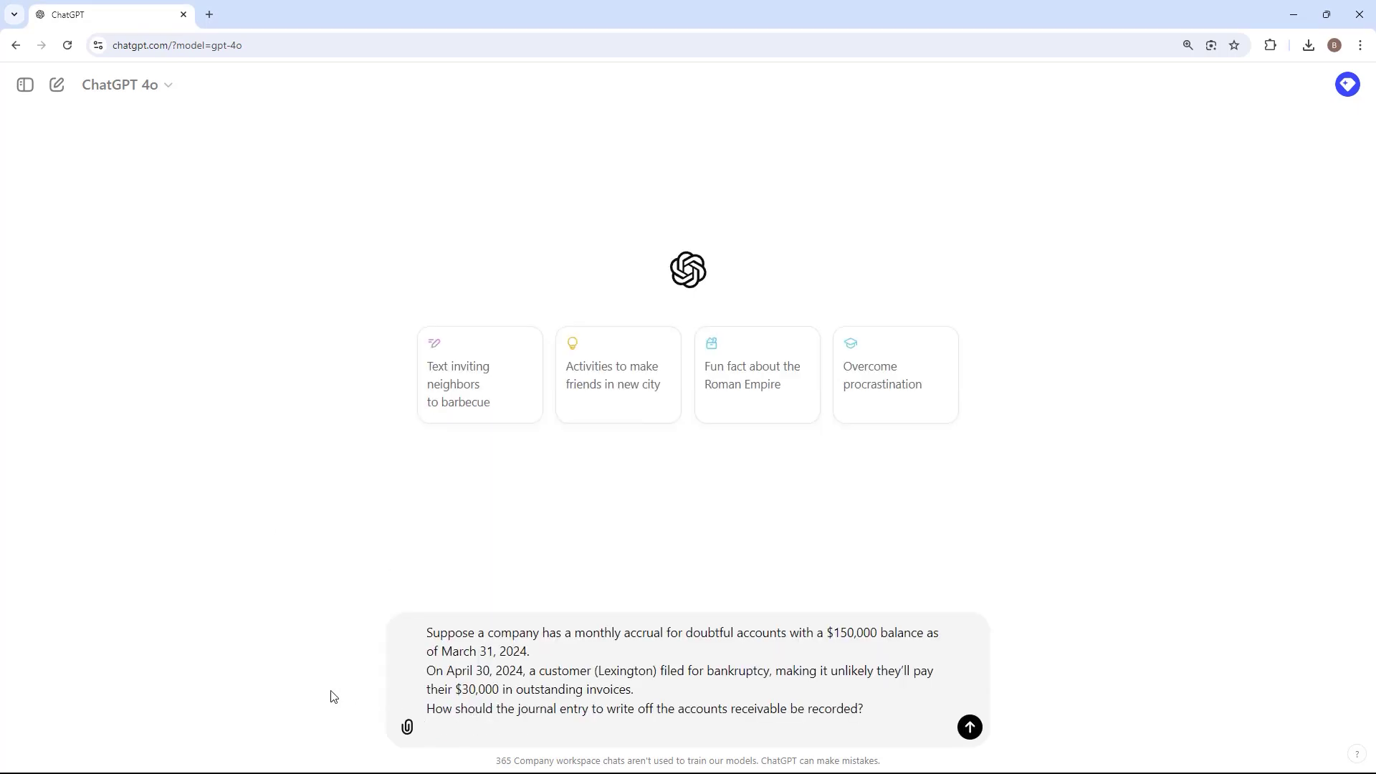
pyautogui.press('Return')
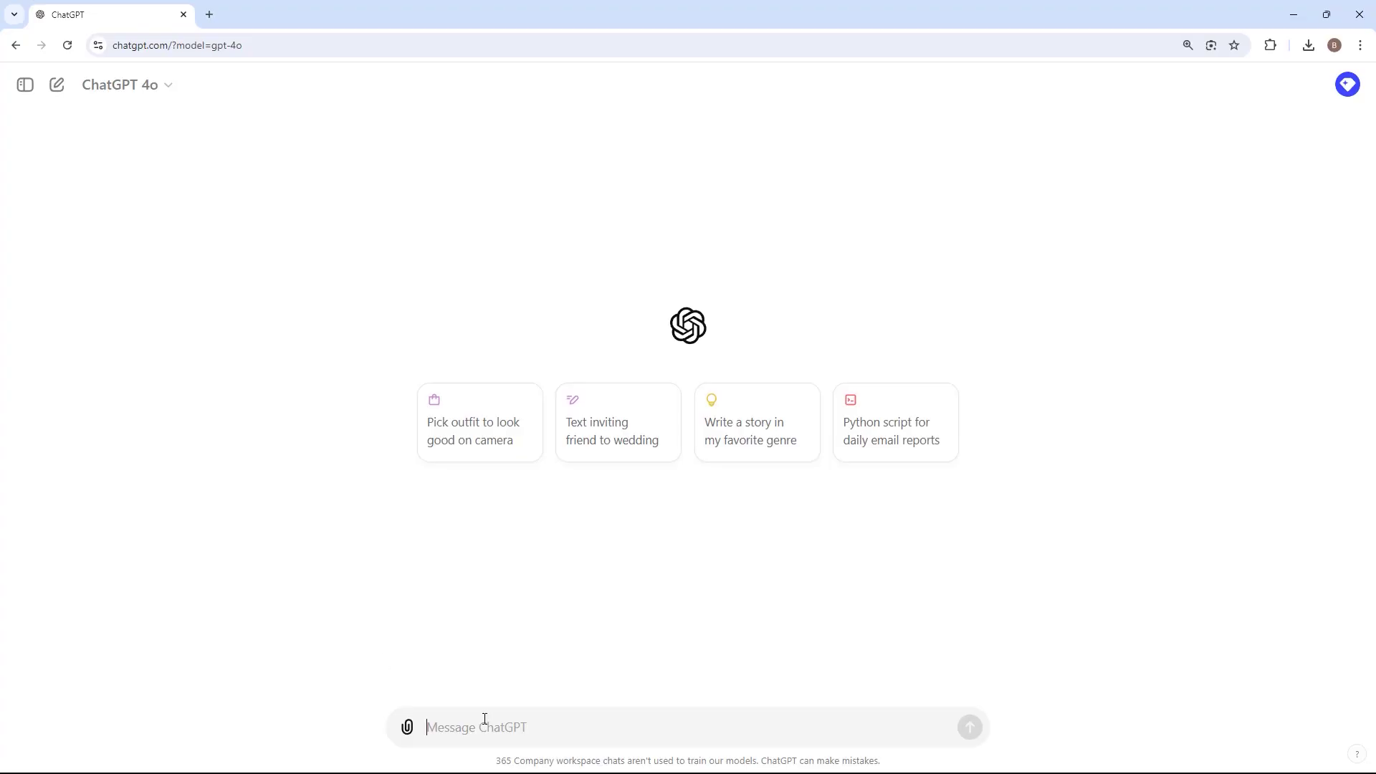
# Step: Send the Excel revenue formula prompt, then ask to include both North and East regions
pyautogui.write('Please use the following example of an Excel formula to explain how does it work: =SUMIFS(Revenue, Region, "North", Salesperson, Salesperson, Date, ">= " & EOMONTH(TODAY(), -1) + 1, Date, "<=" & EOMONTH(TODAY(), 0))')
pyautogui.press('Return')
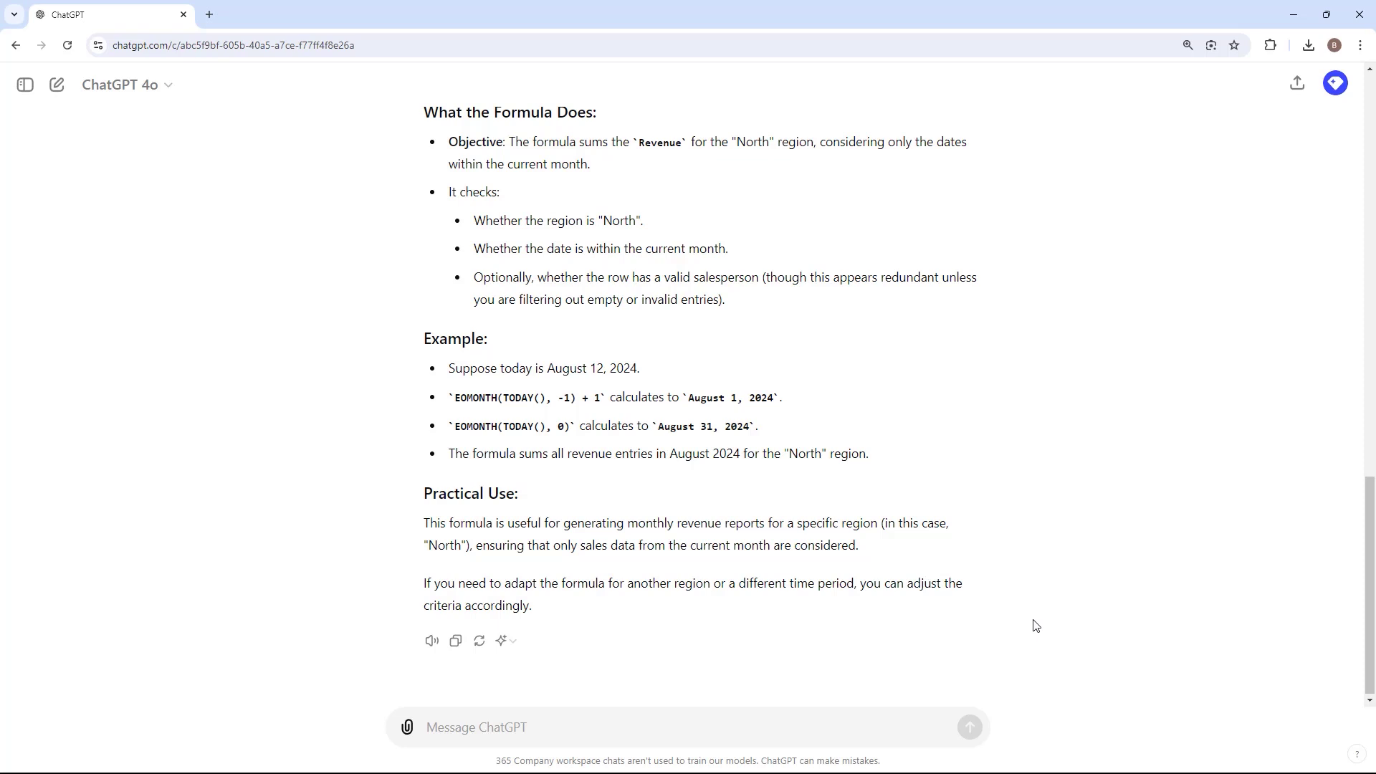
pyautogui.write('can you please modi')
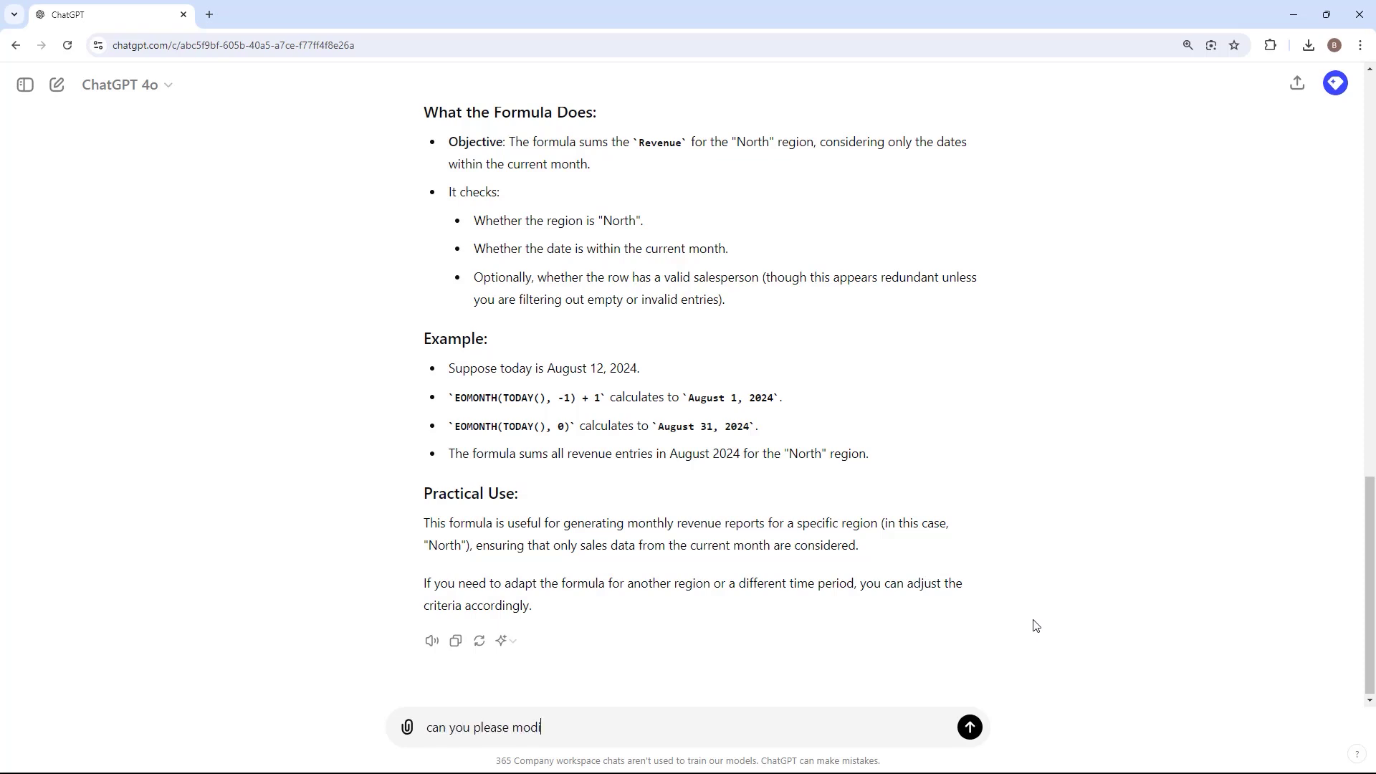
pyautogui.write('fy the formula so it include')
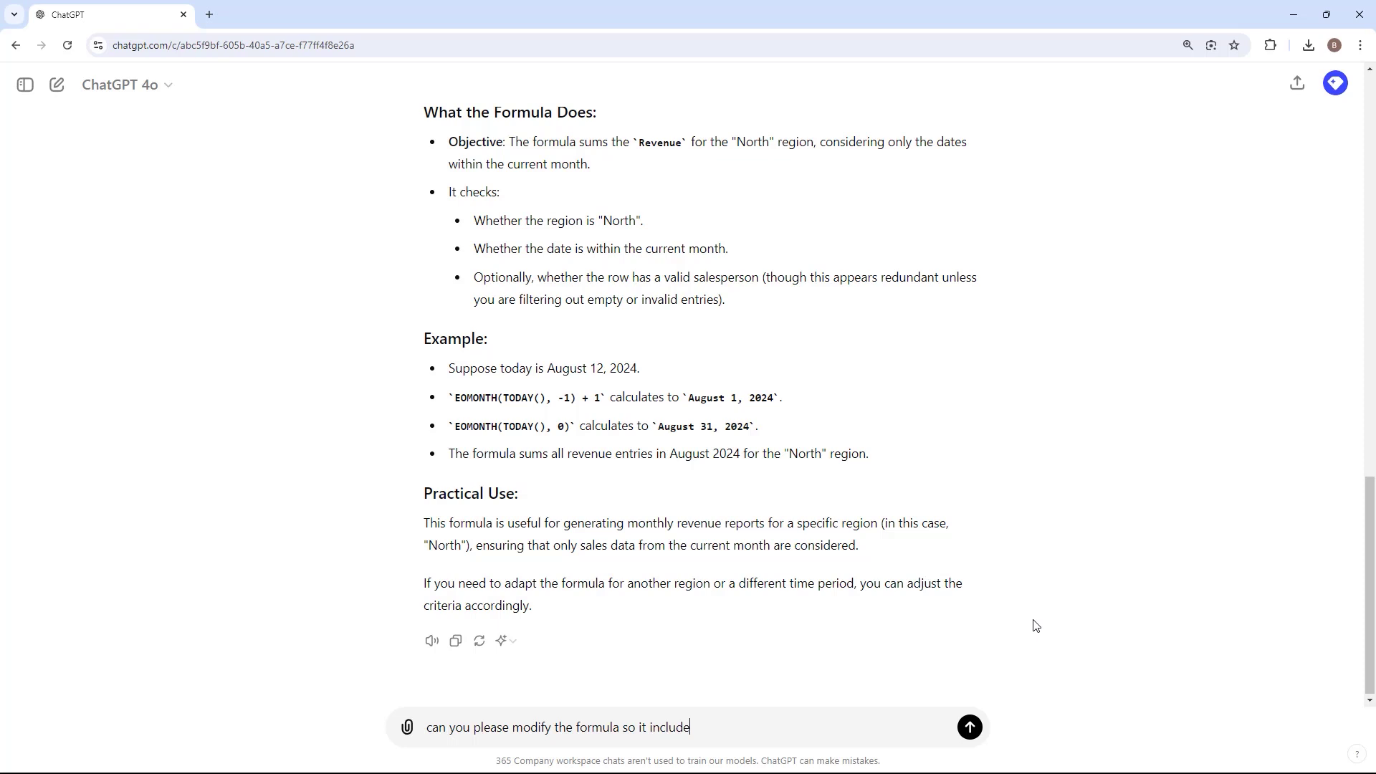
pyautogui.write('s both North and East regions')
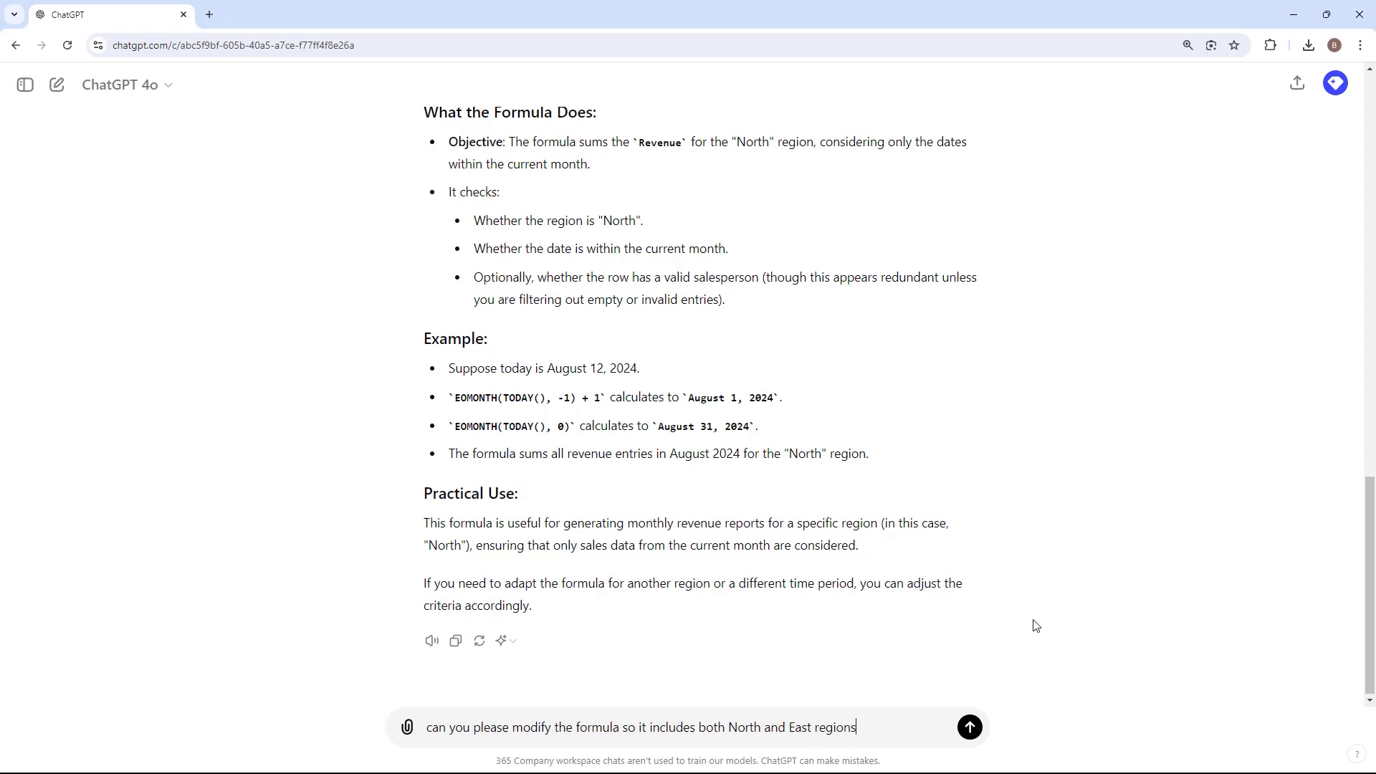
pyautogui.press('Return')
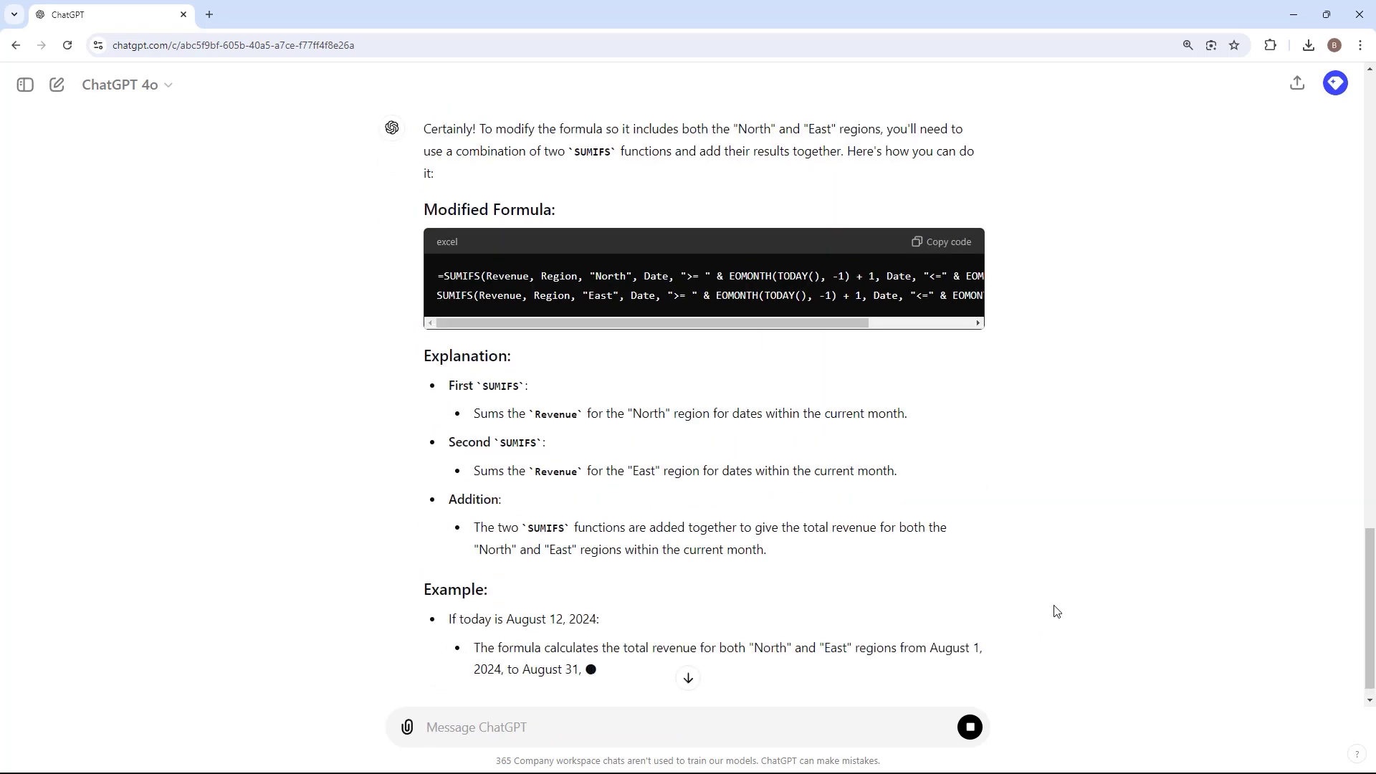
# Step: Copy the modified two-SUMIFS North and East revenue formula
pyautogui.scroll(3, 820, 445)
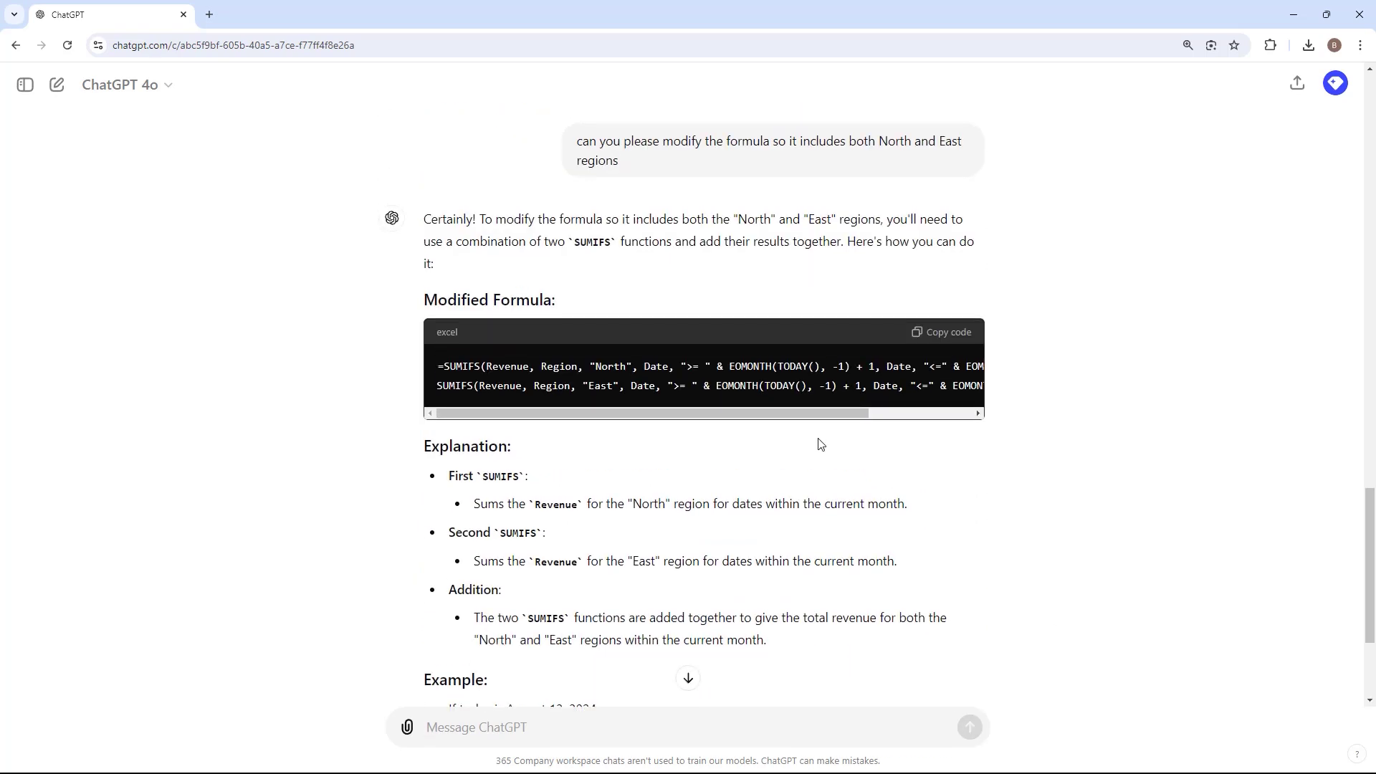
pyautogui.hscroll(3, 829, 412)
pyautogui.hscroll(-3, 672, 421)
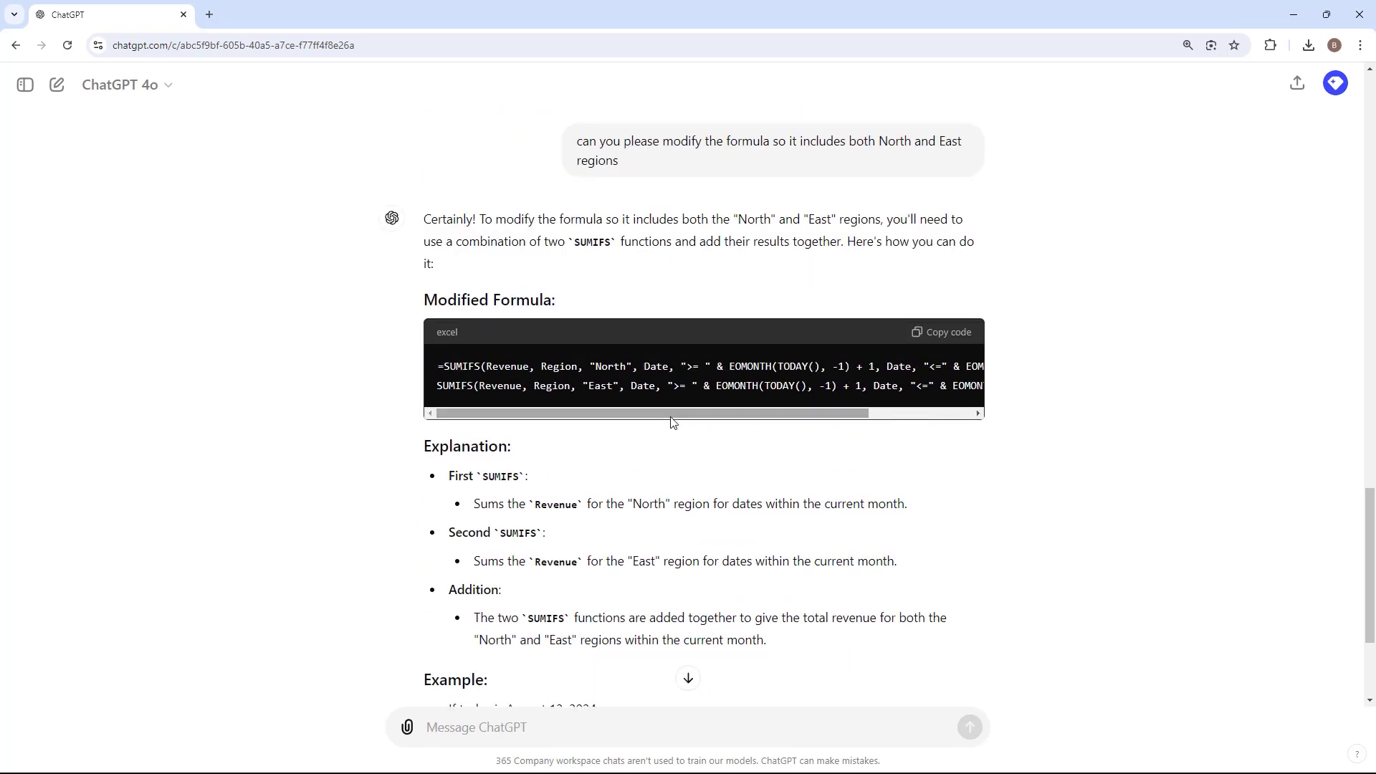
pyautogui.click(944, 332)
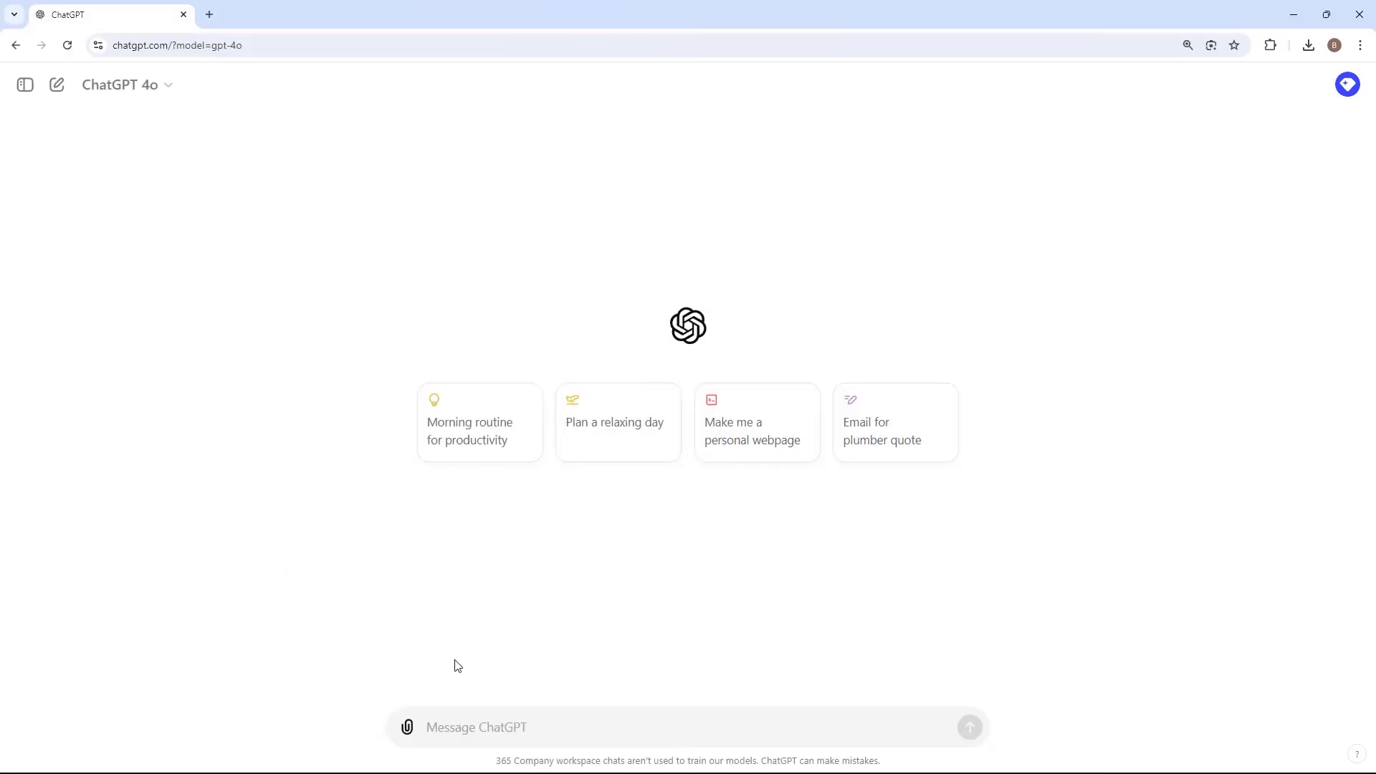
# Step: Ask for a current-month North plus East revenue formula from the sales dataset and copy it
pyautogui.hotkey('ctrl', 'v')
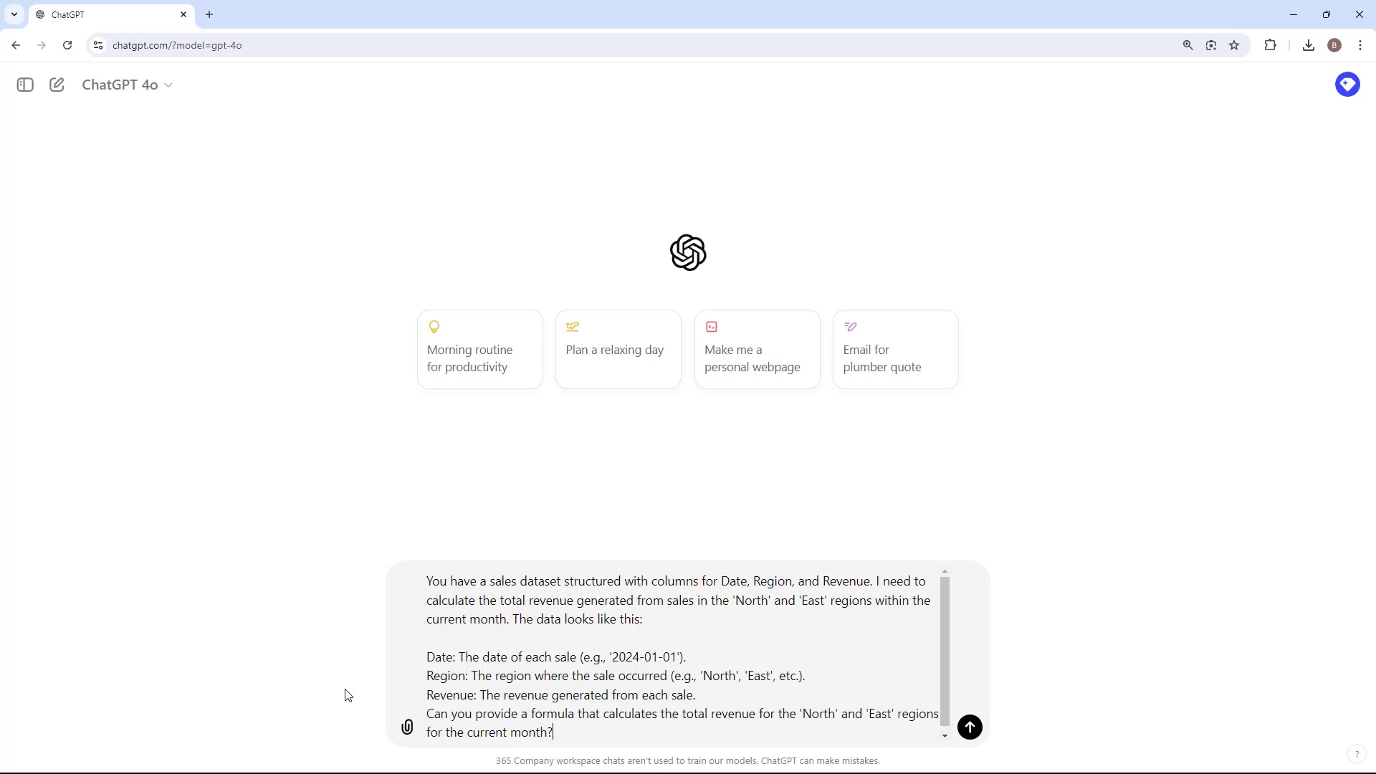
pyautogui.press('Return')
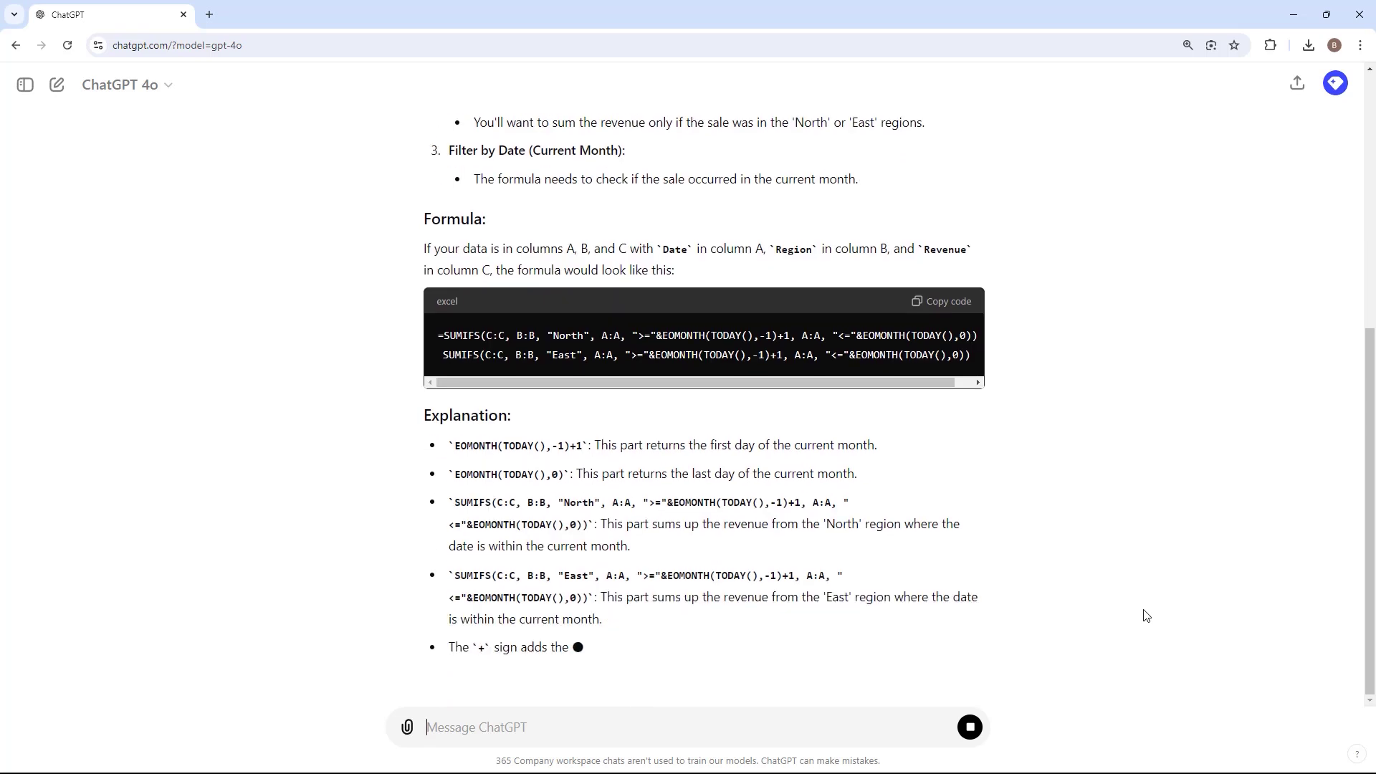
pyautogui.moveTo(860, 344); pyautogui.dragTo(835, 321)
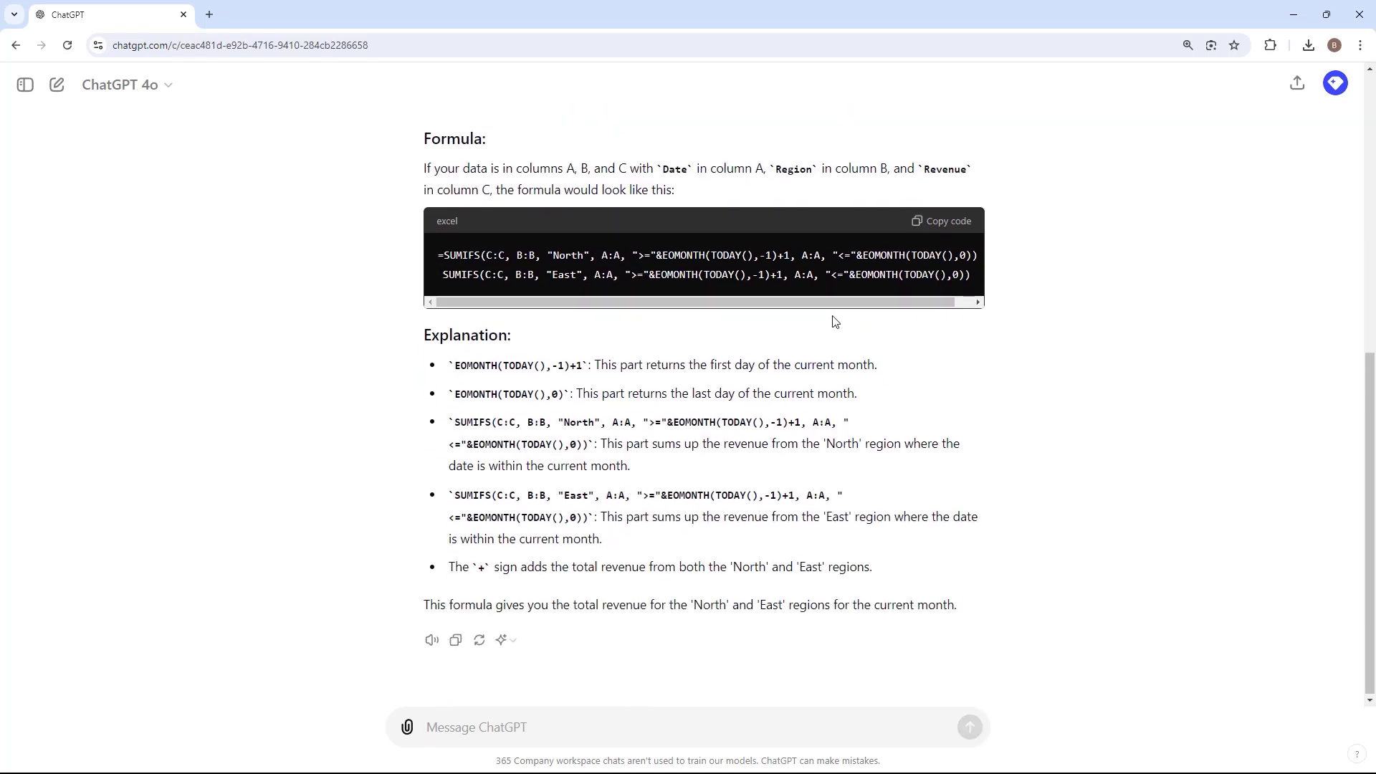
pyautogui.click(932, 222)
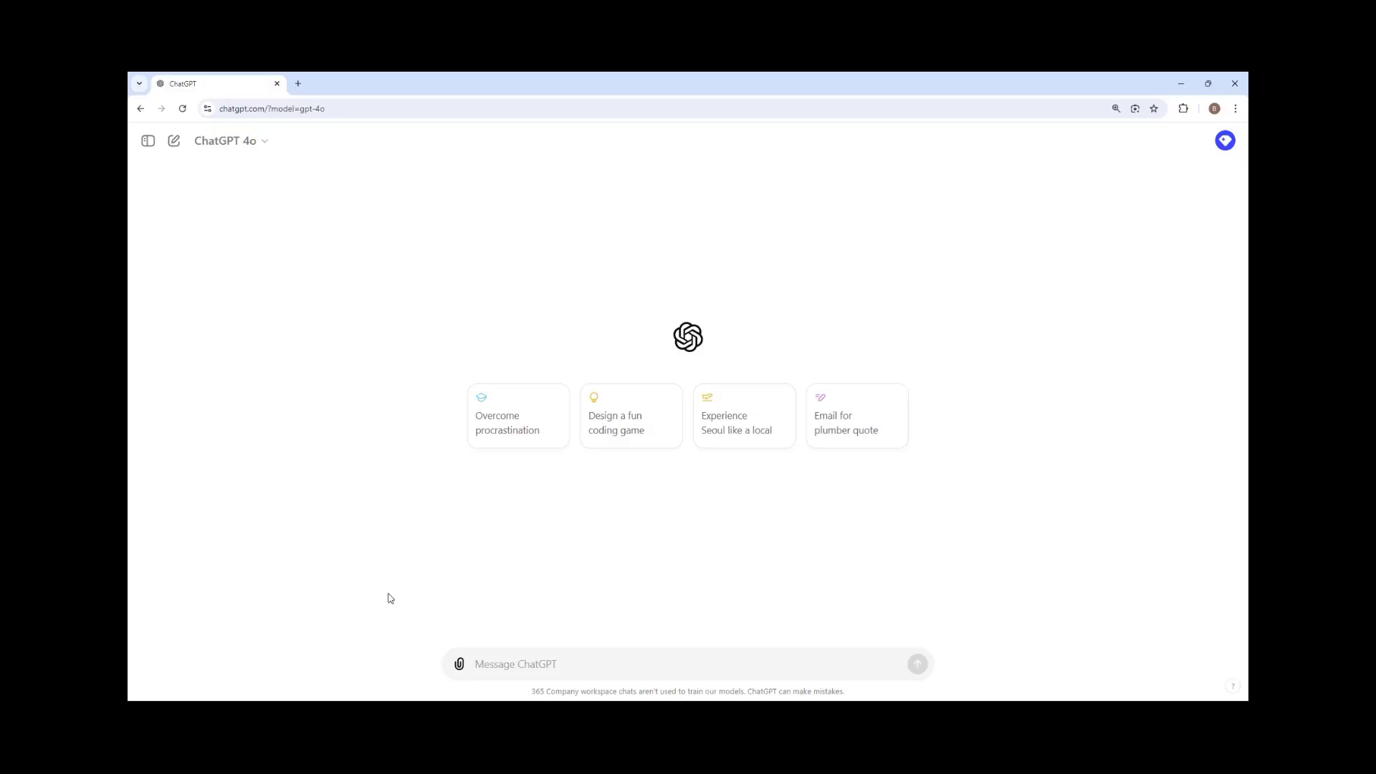
# Step: Send the prompt for a reassuring email to a long-time client about upcoming tax regulation changes
pyautogui.hotkey('ctrl', 'v')
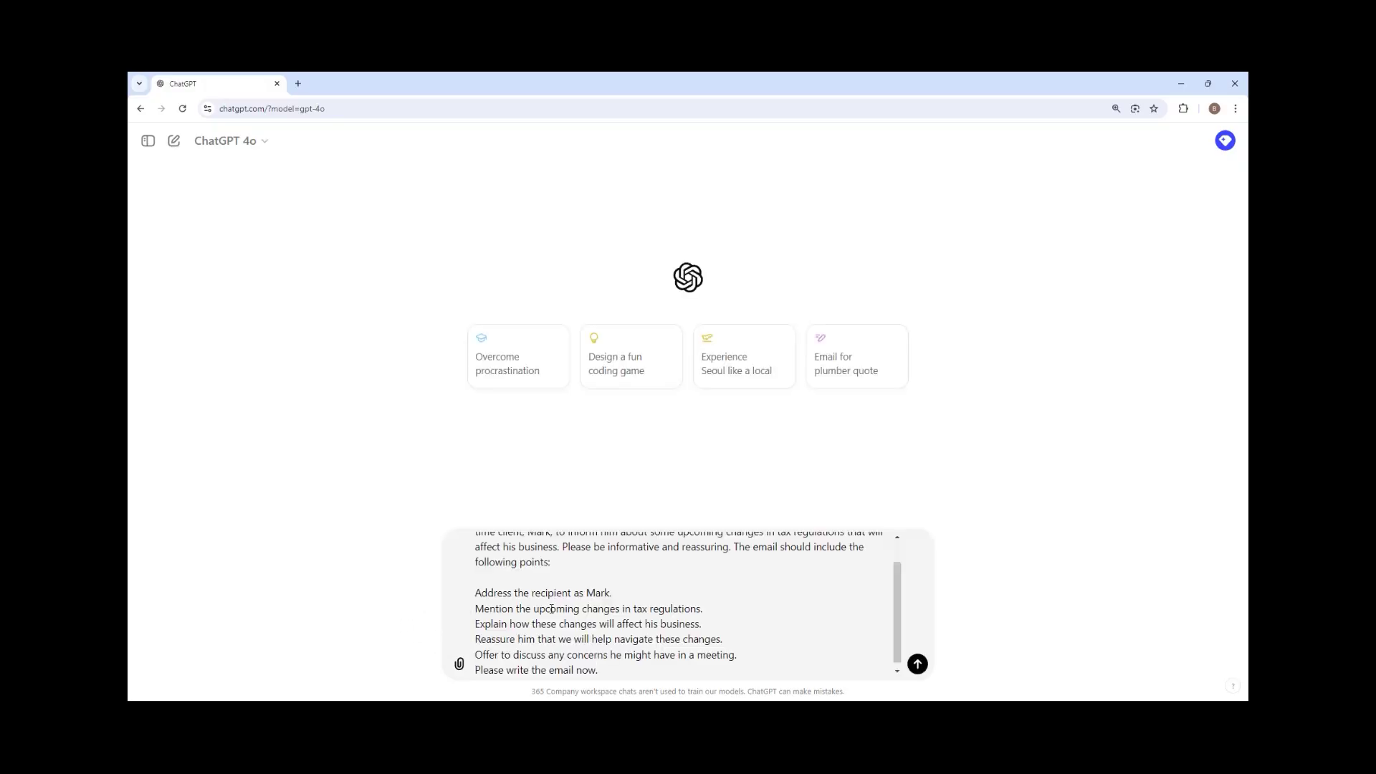
pyautogui.scroll(1, 550, 608)
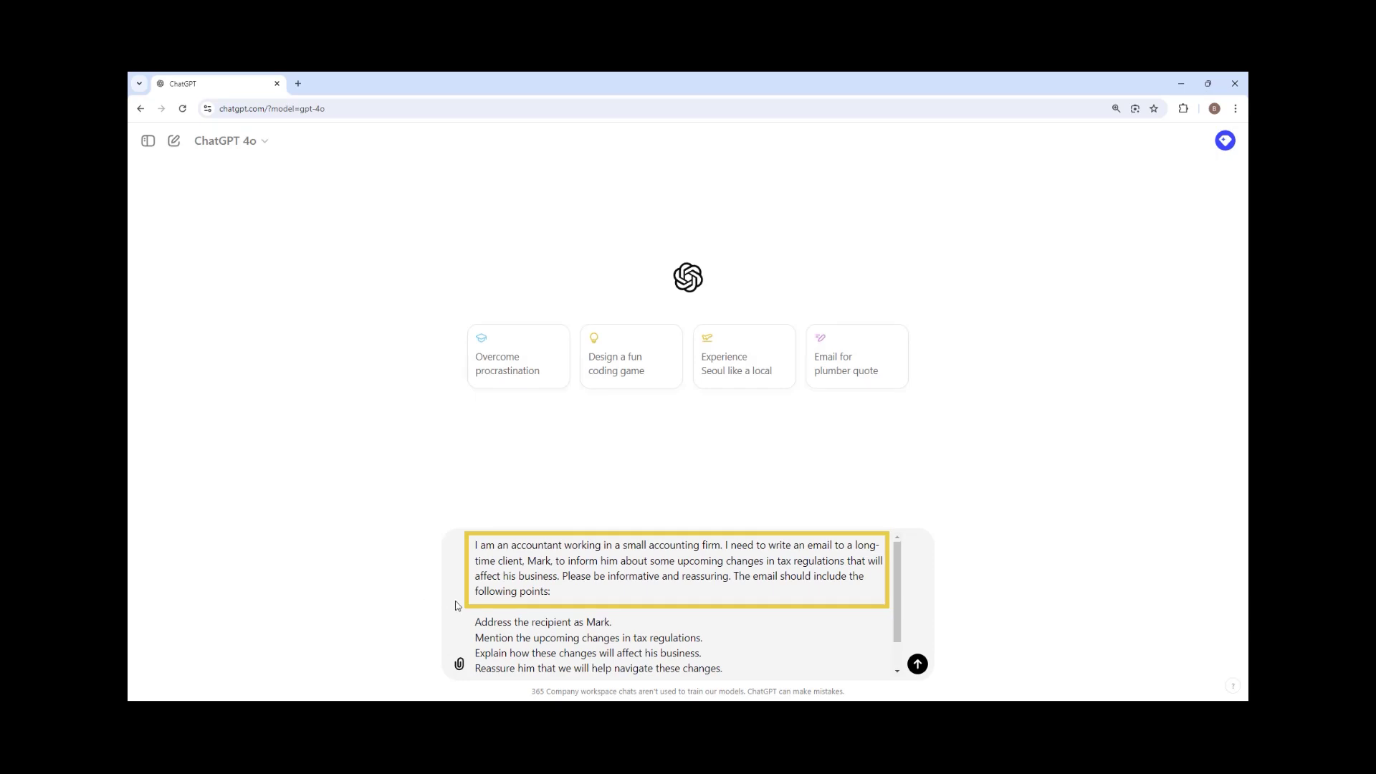
pyautogui.scroll(-1, 810, 606)
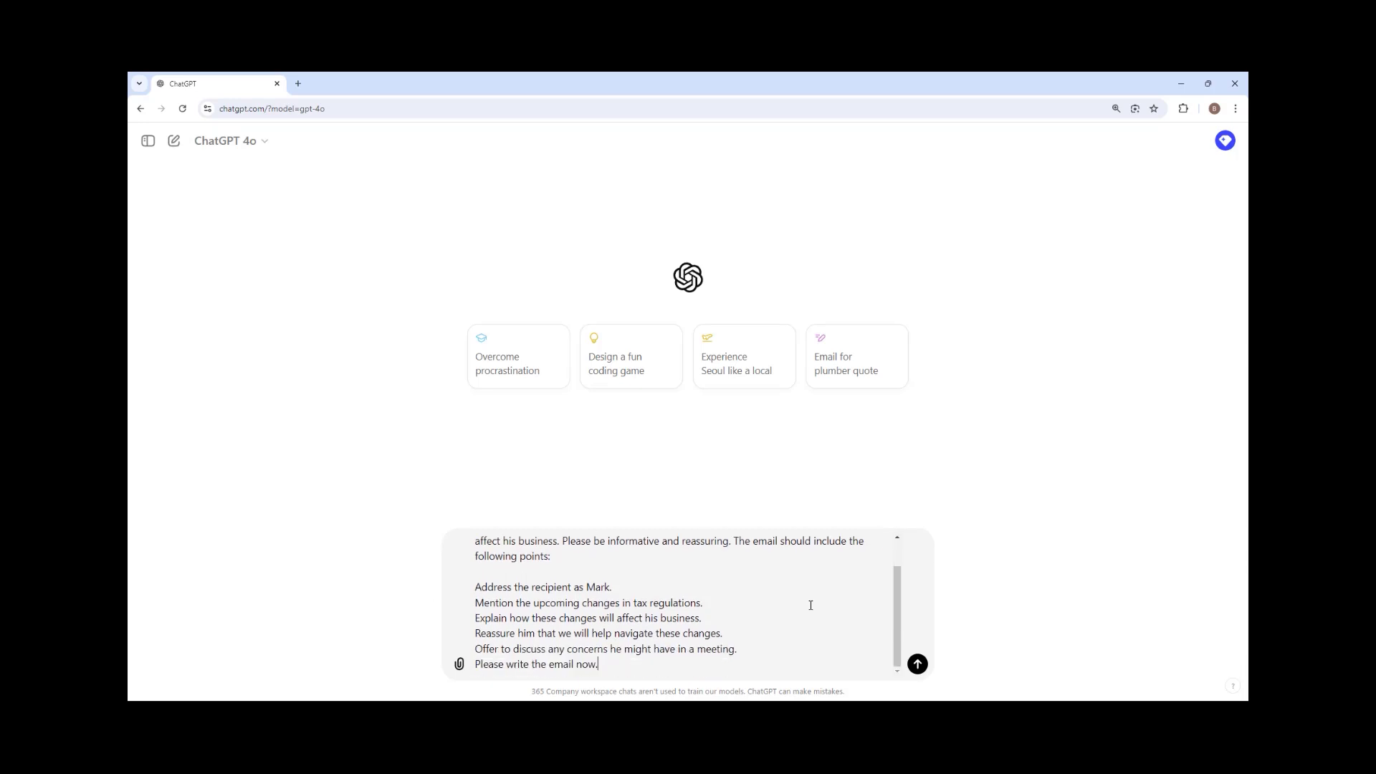
pyautogui.click(917, 664)
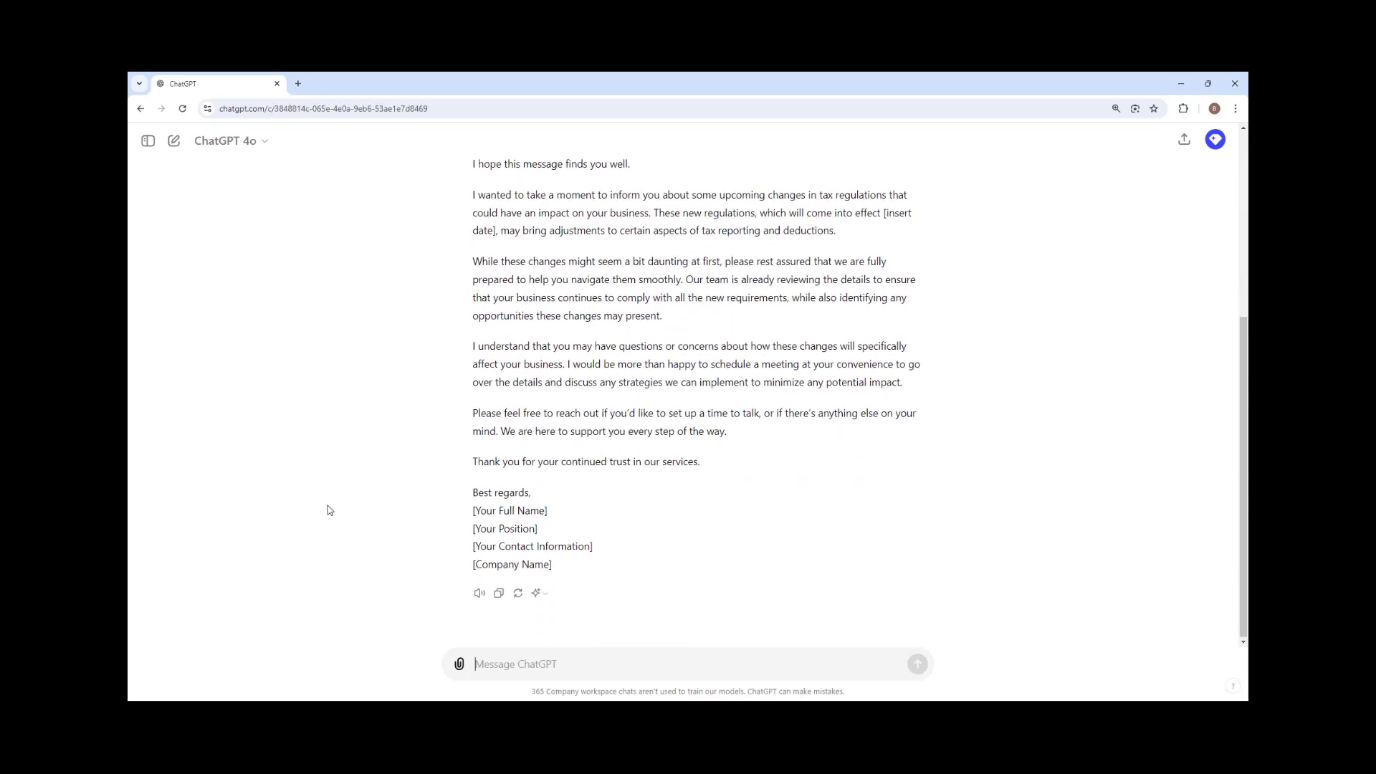
pyautogui.scroll(2, 329, 511)
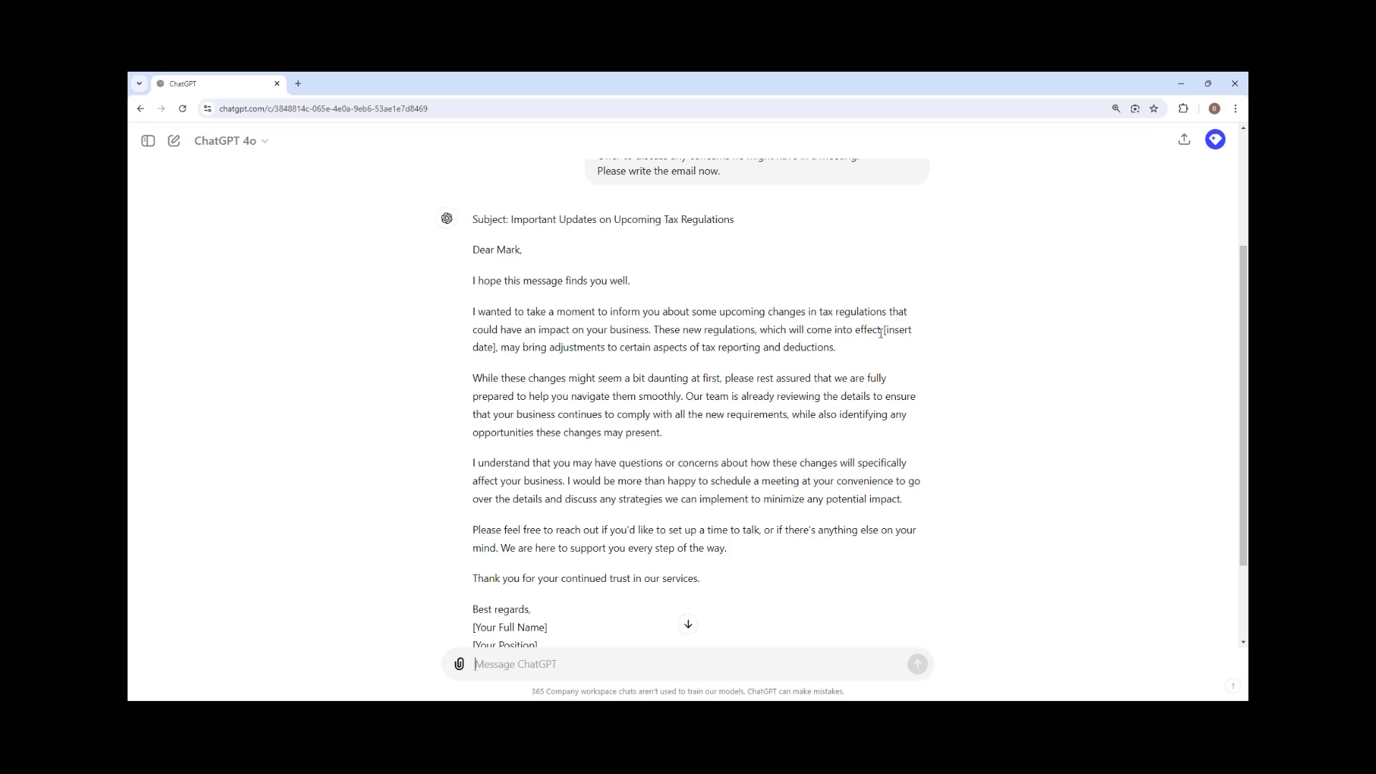
pyautogui.moveTo(885, 335); pyautogui.dragTo(497, 349)
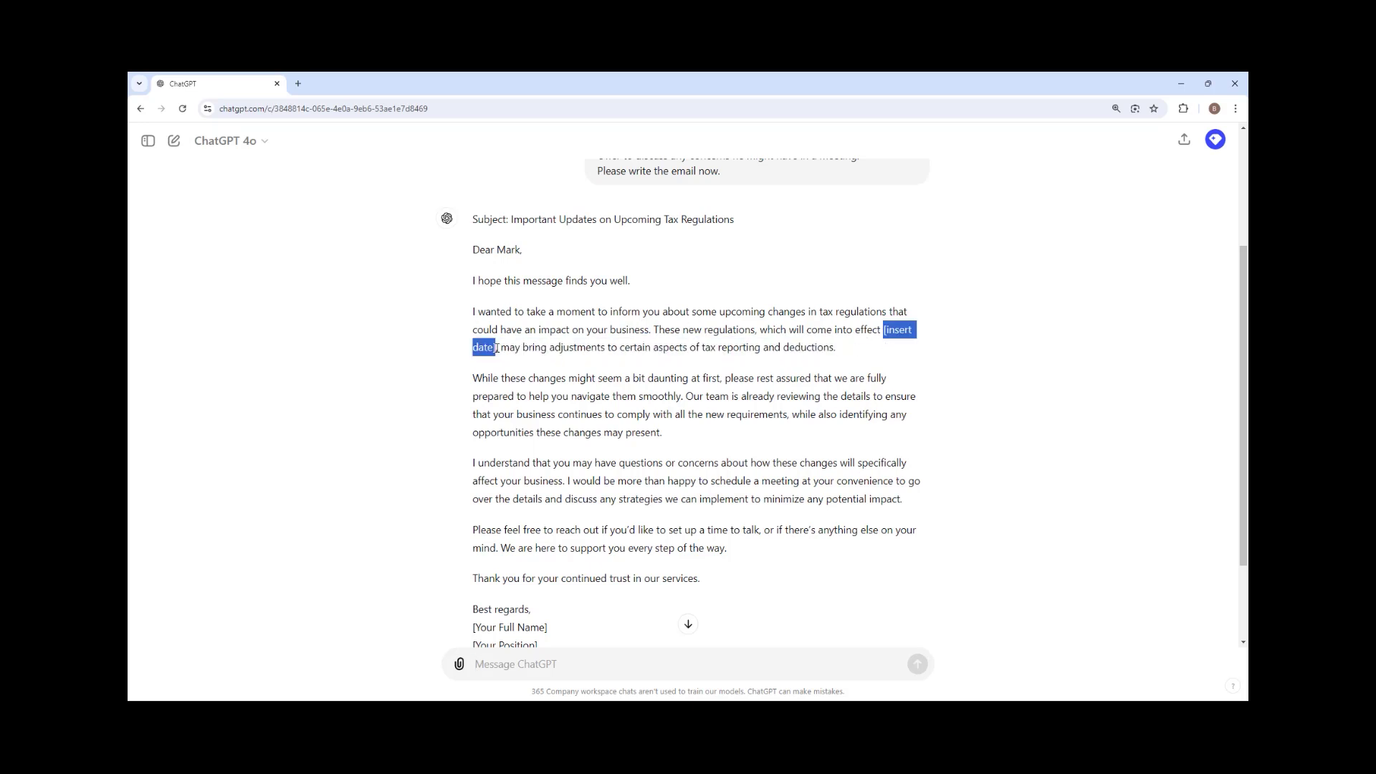
pyautogui.scroll(-1, 419, 373)
pyautogui.click(418, 374)
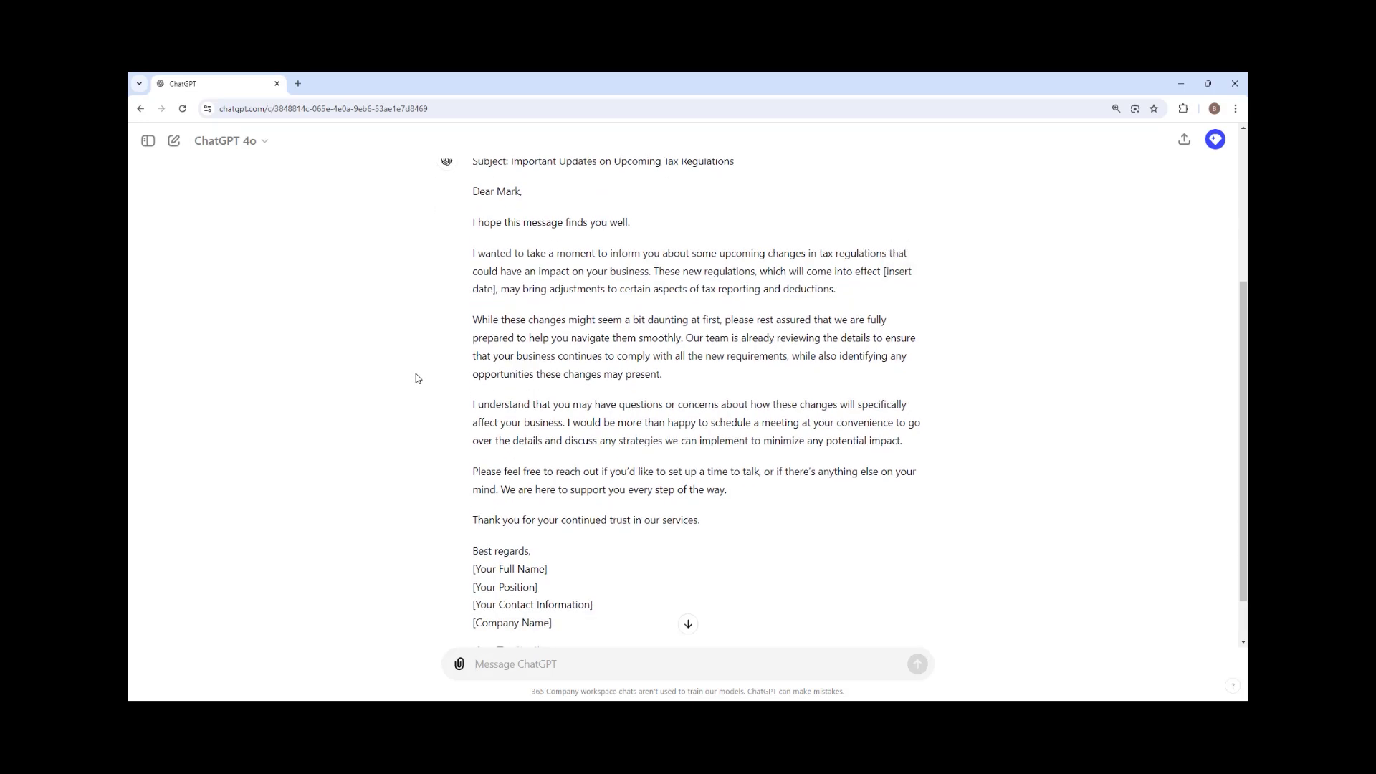
pyautogui.scroll(-1, 418, 374)
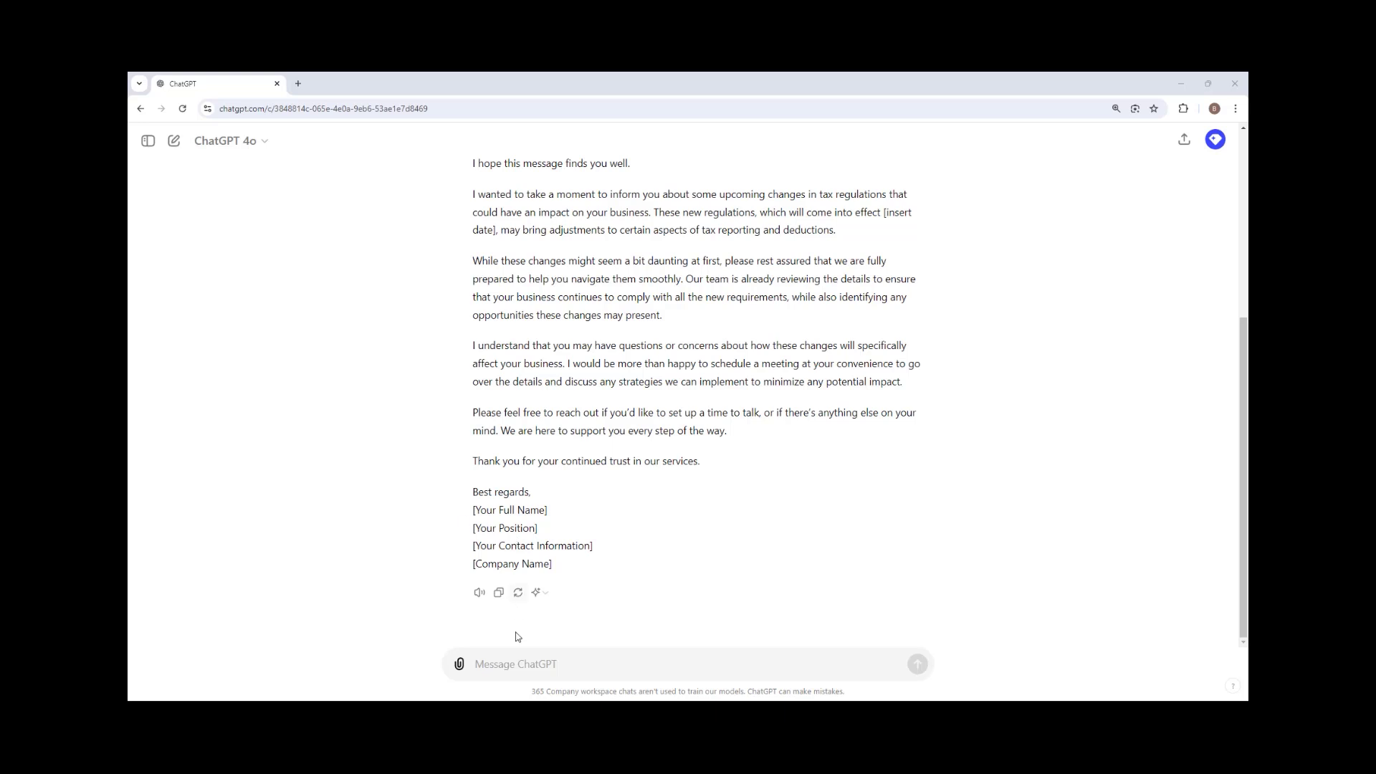
# Step: Paste the blunt missing-invoices message and ask for a friendly, concise, professional rewrite
pyautogui.hotkey('ctrl', 'v')
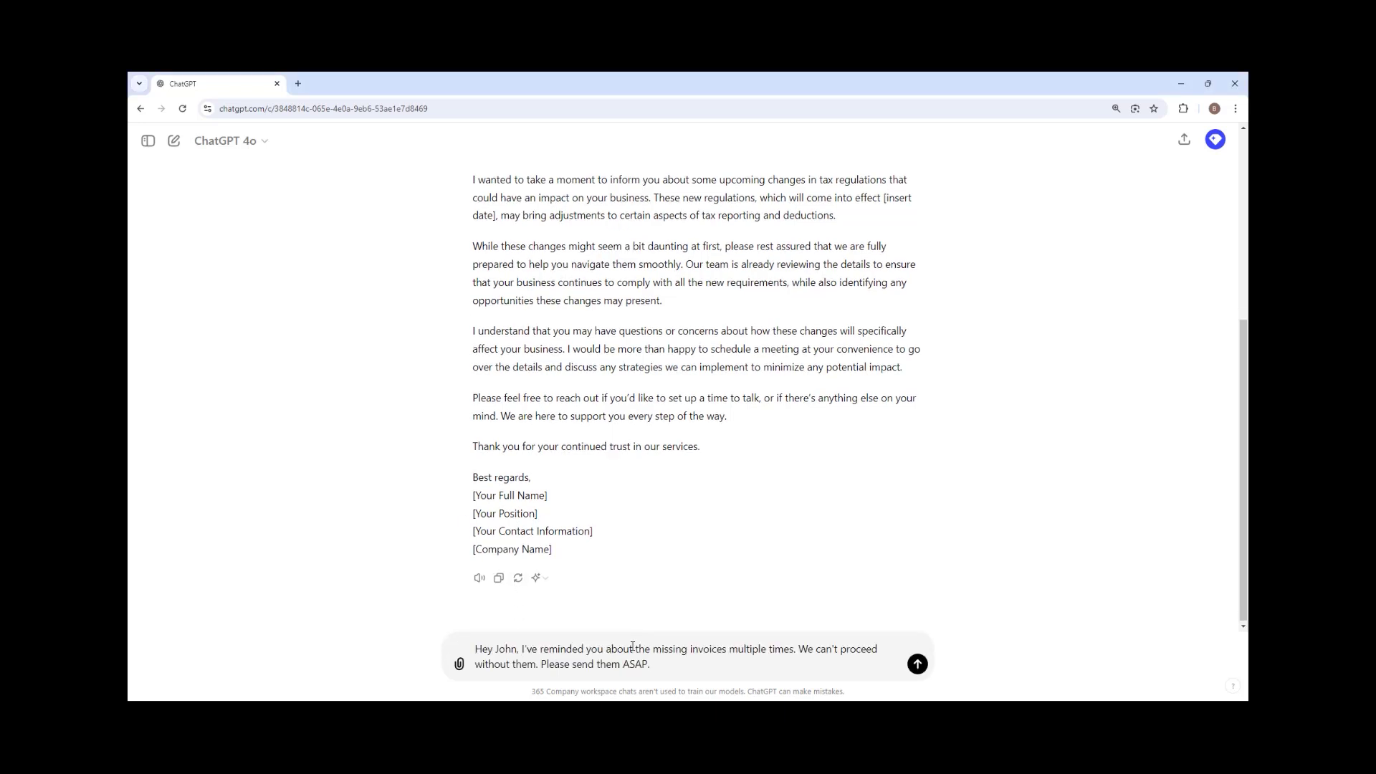
pyautogui.hotkey('shift', 'Return')
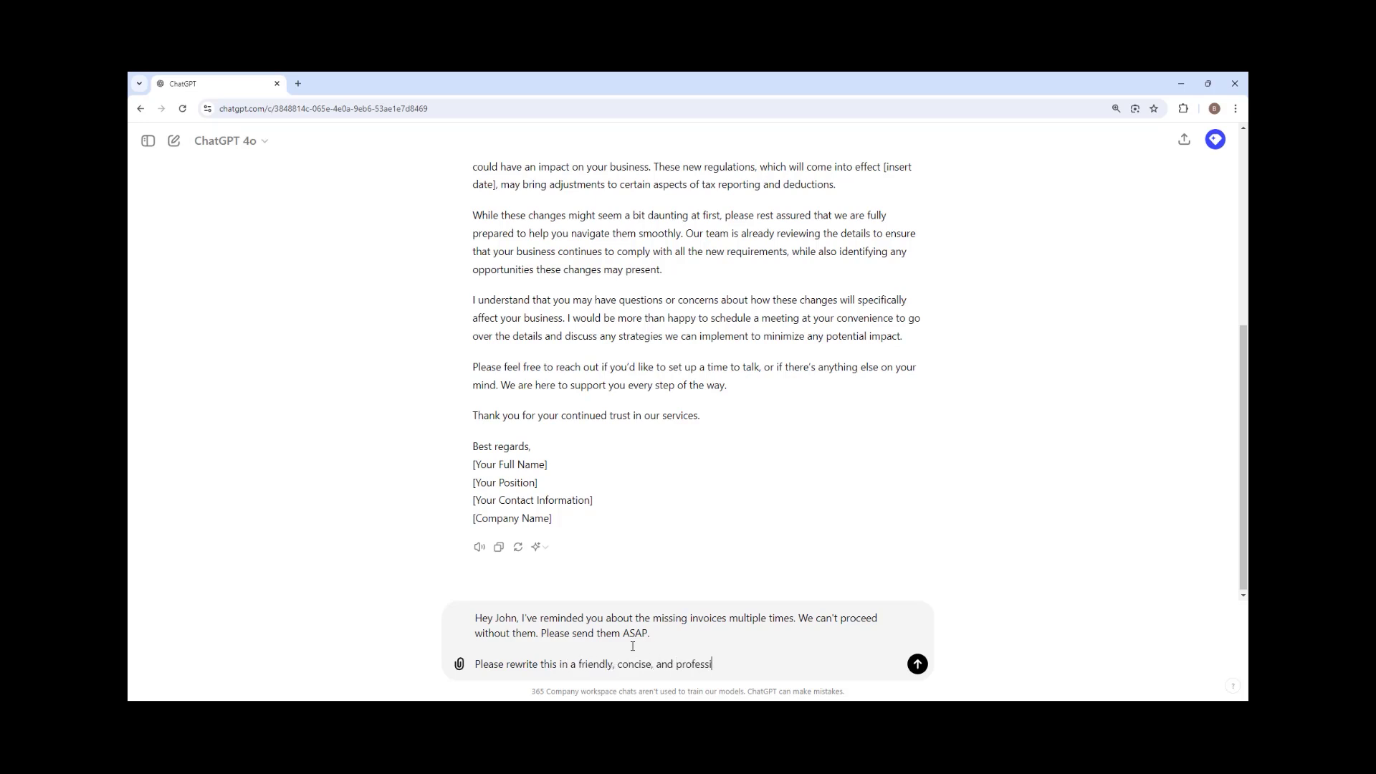
pyautogui.press('Return')
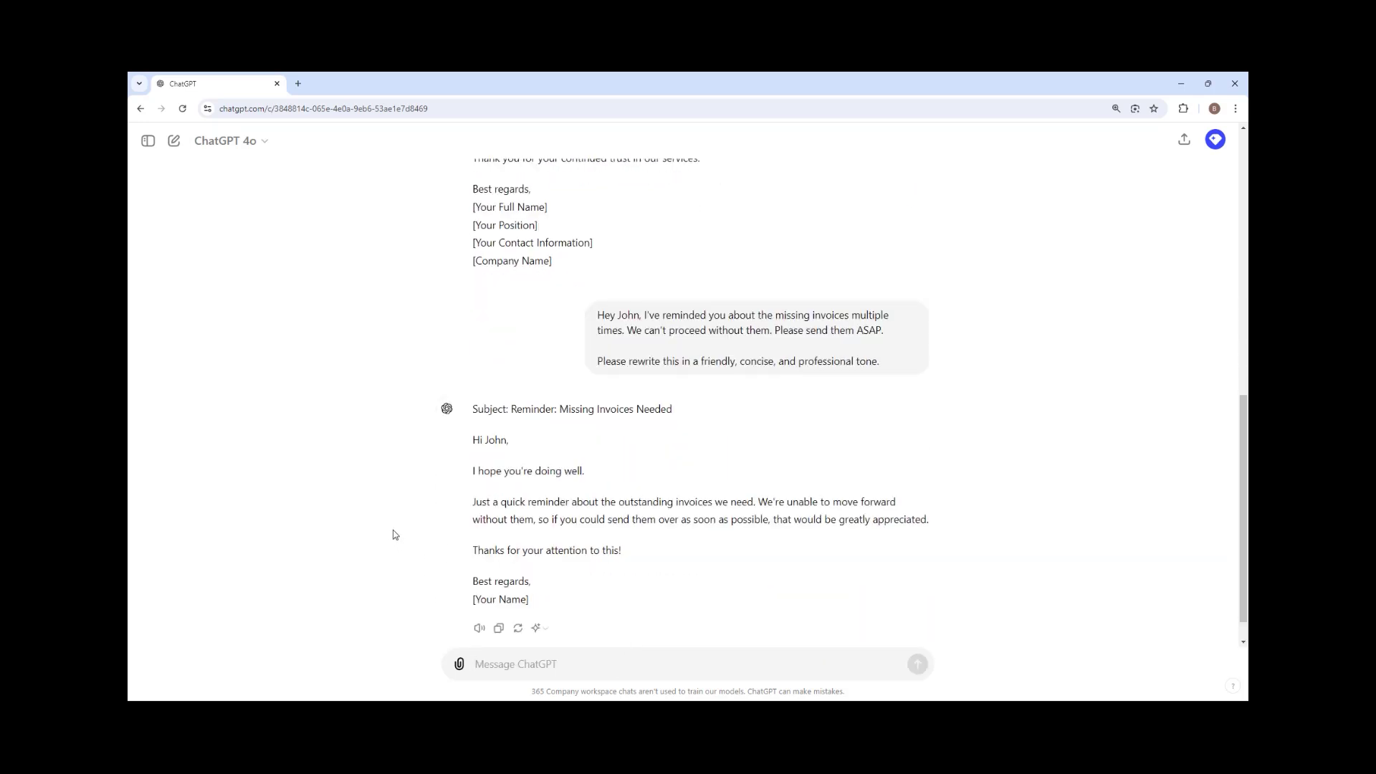